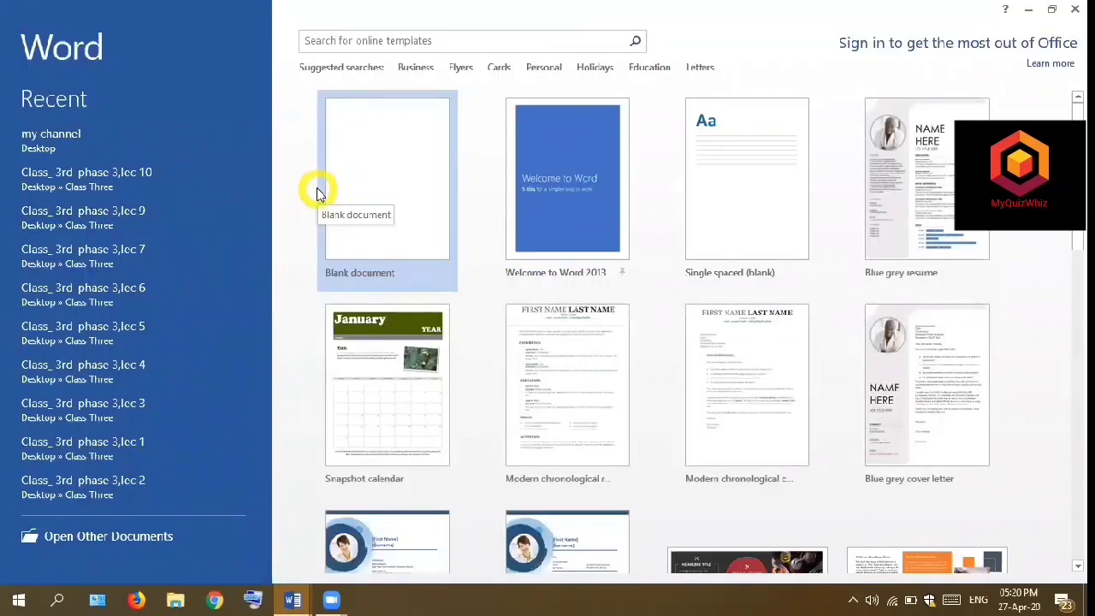
- Create a blank document, then switch to the Document4 window containing the list of home tab features
{"action": "left_click", "coordinate": [385, 216]}
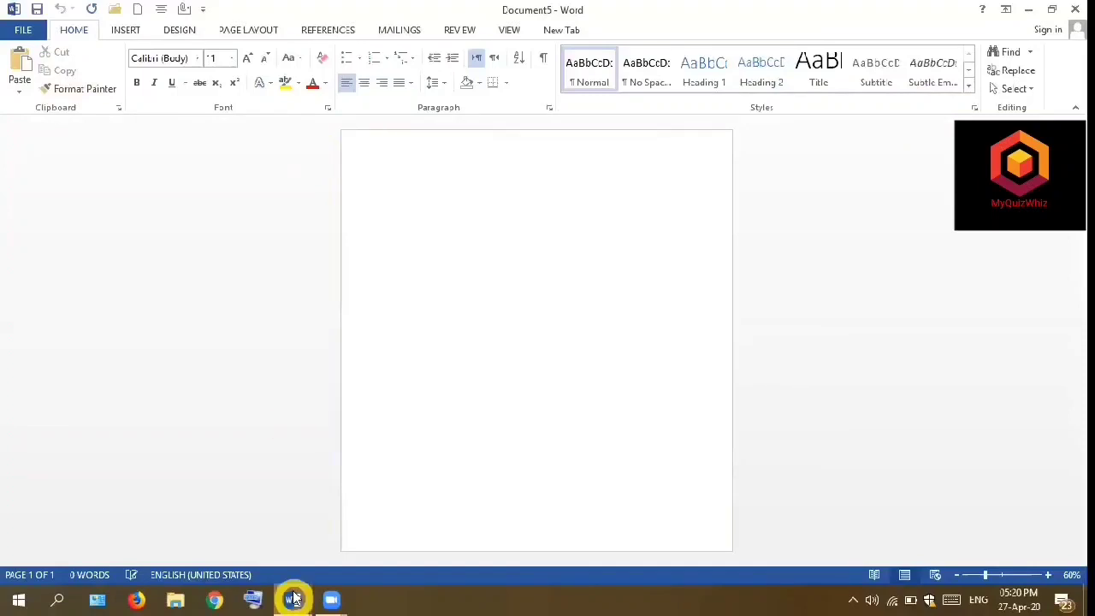
{"action": "mouse_move", "coordinate": [293, 599]}
{"action": "left_click", "coordinate": [290, 557]}
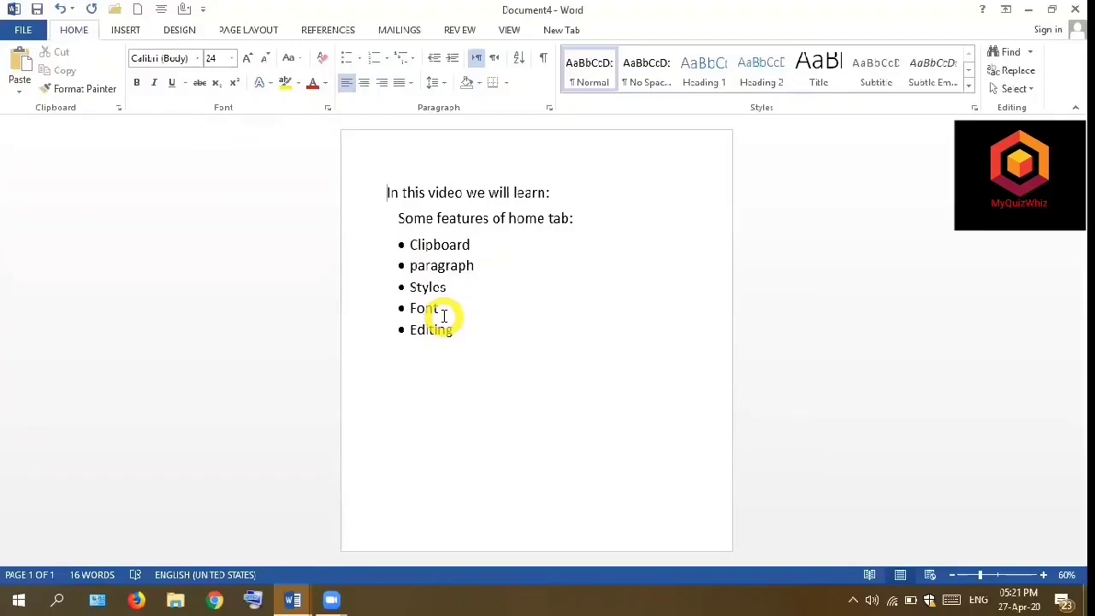
{"action": "left_click", "coordinate": [98, 98]}
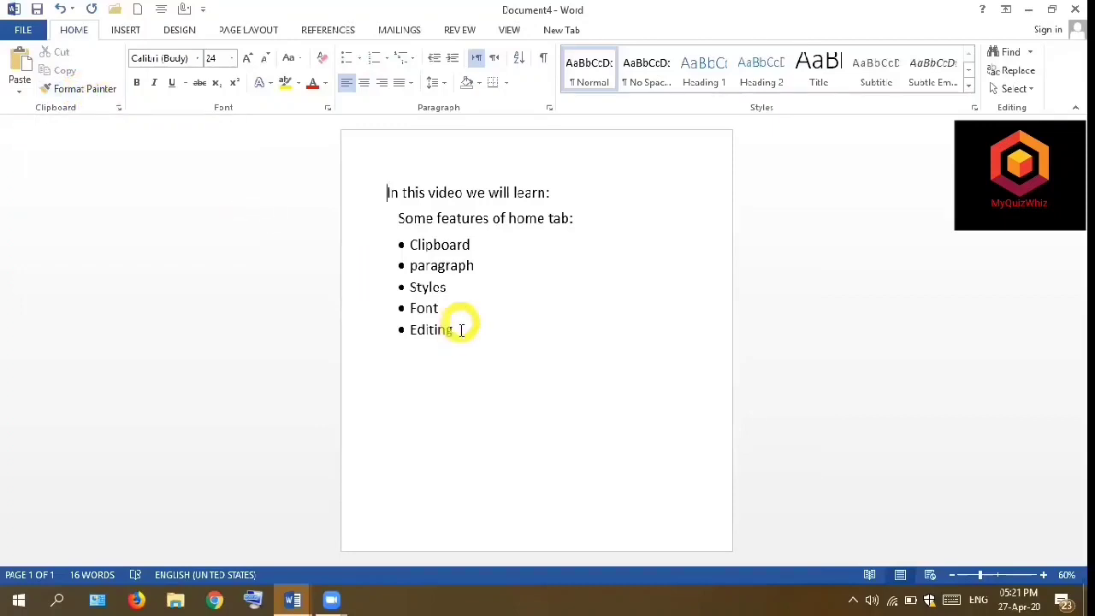
- Cut the whole text, from "In this video we will learn:" to "Editing", and paste it back onto the empty page
{"action": "left_click_drag", "start_coordinate": [461, 325], "coordinate": [379, 203]}
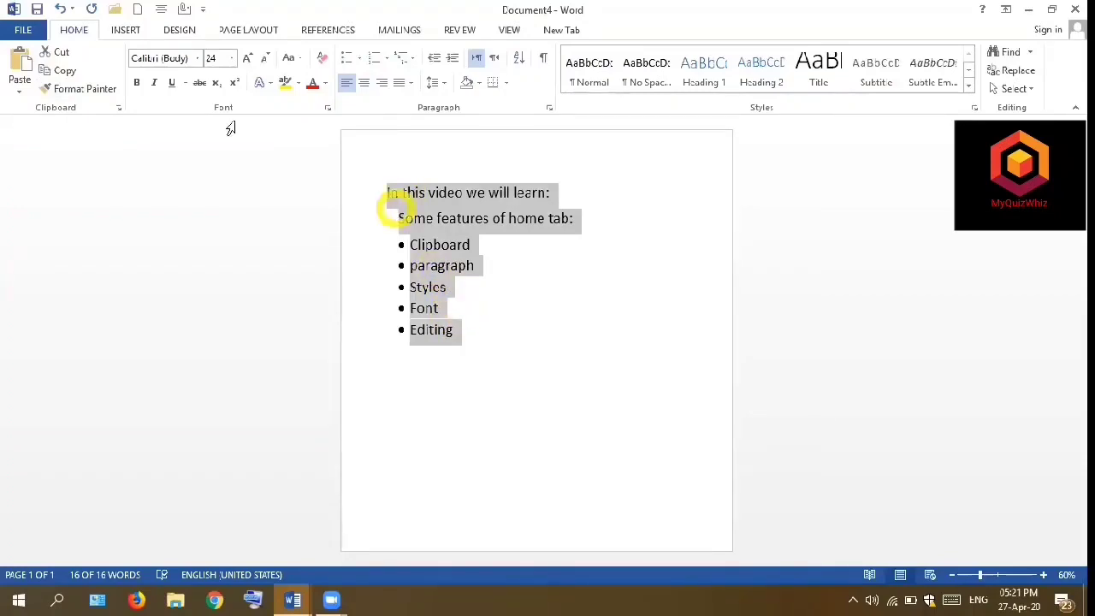
{"action": "left_click", "coordinate": [67, 55]}
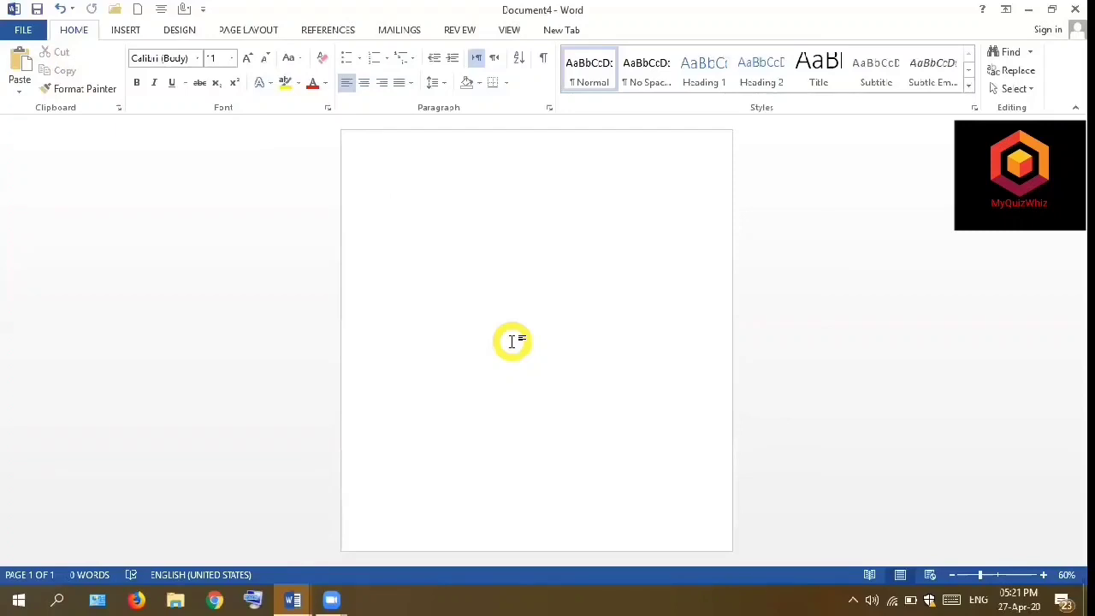
{"action": "left_click", "coordinate": [21, 91]}
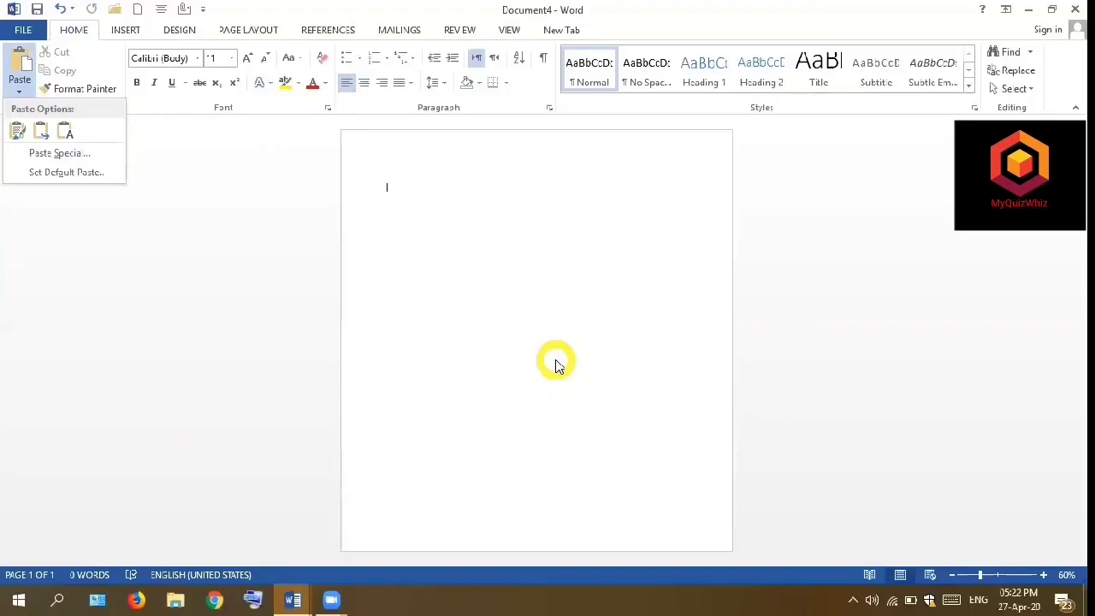
{"action": "key", "text": "ctrl+v"}
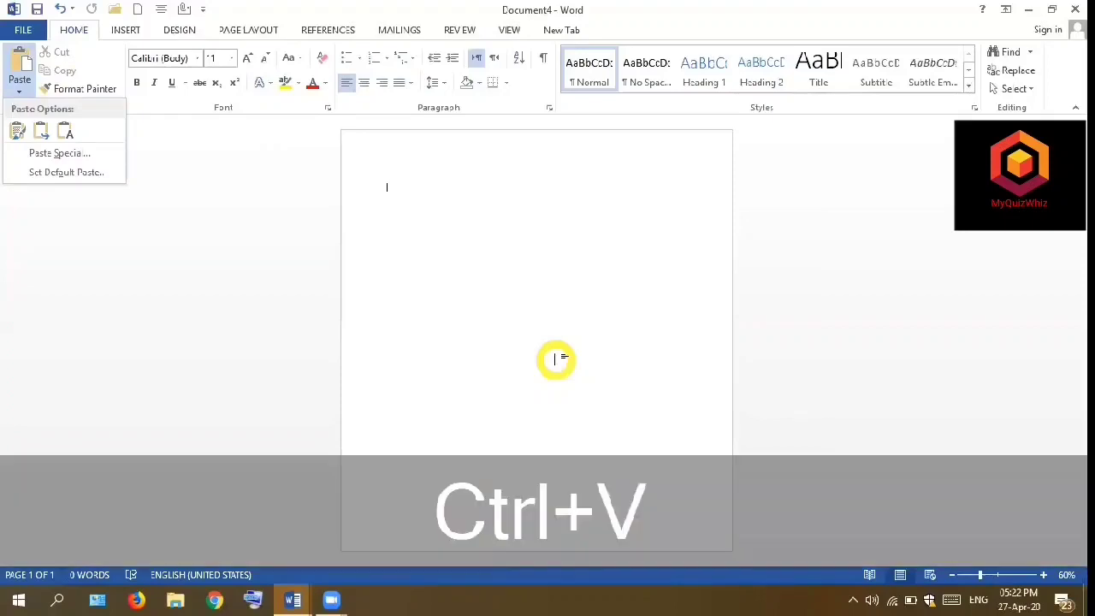
{"action": "left_click", "coordinate": [501, 261]}
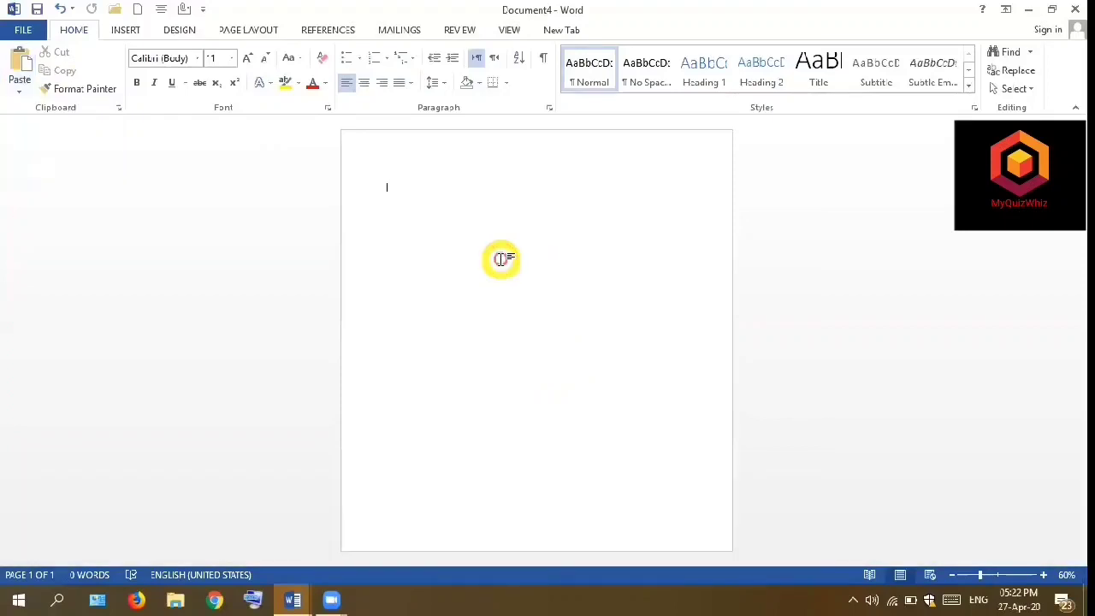
{"action": "key", "text": "ctrl+v"}
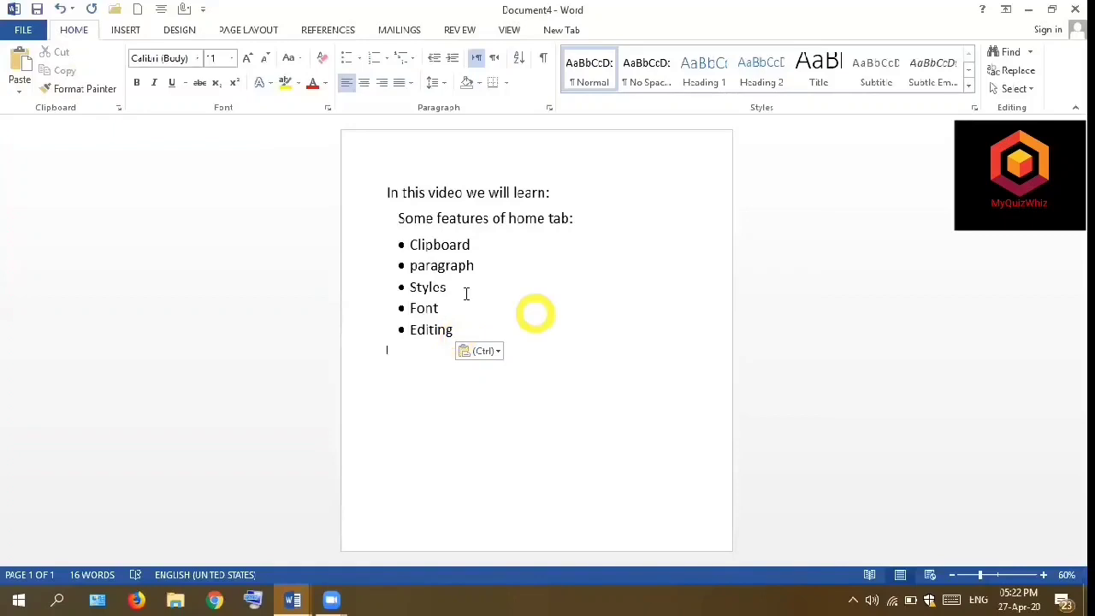
- Copy the whole text block and place the insertion point a few lines below "Editing"
{"action": "left_click_drag", "start_coordinate": [462, 328], "coordinate": [384, 200]}
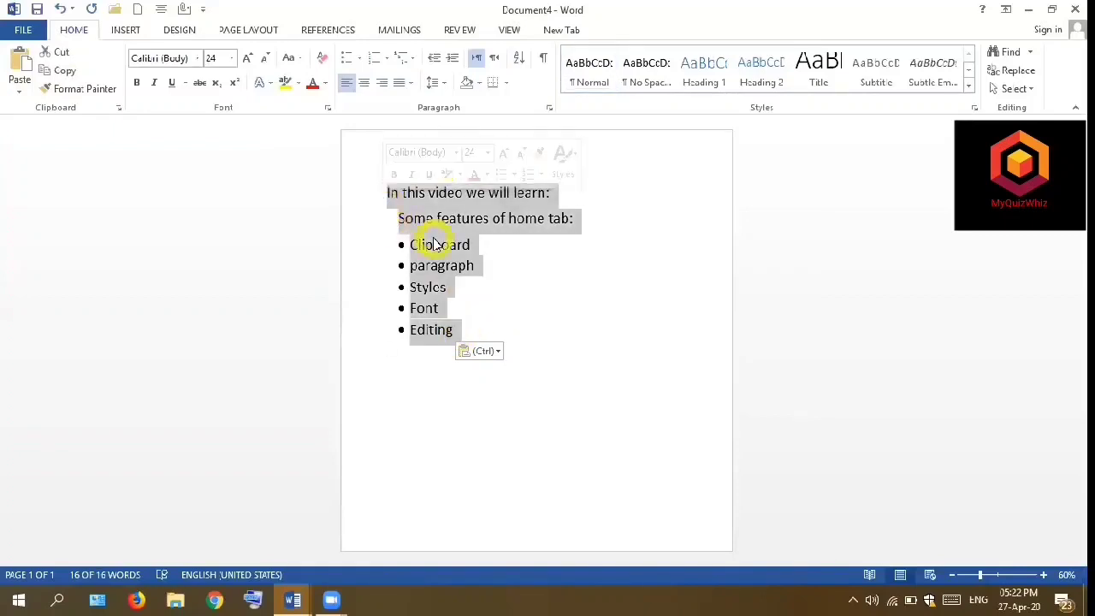
{"action": "left_click", "coordinate": [69, 89]}
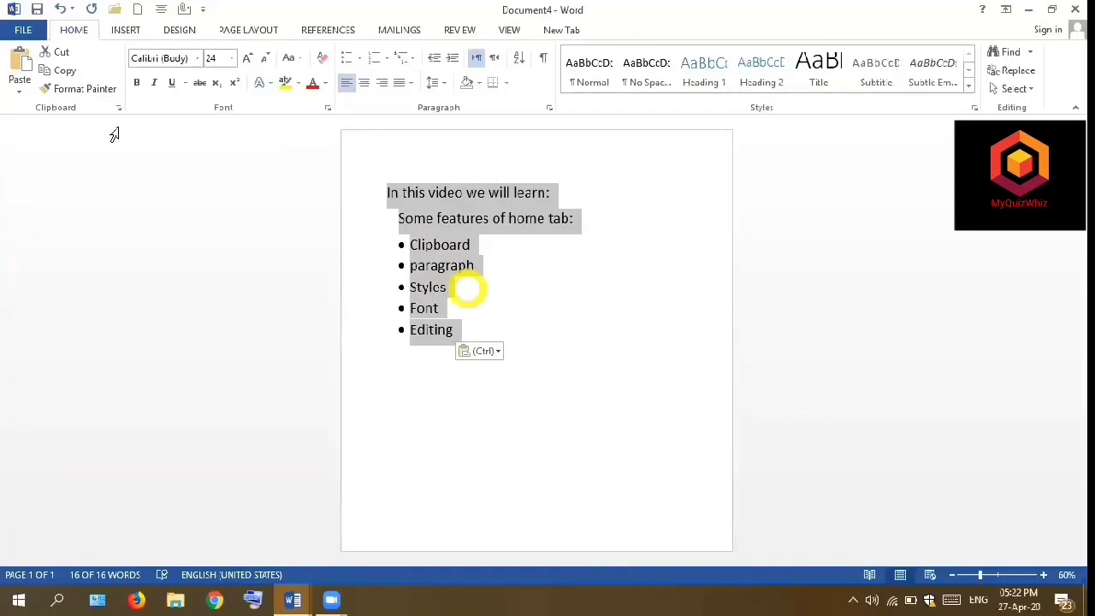
{"action": "left_click", "coordinate": [71, 77]}
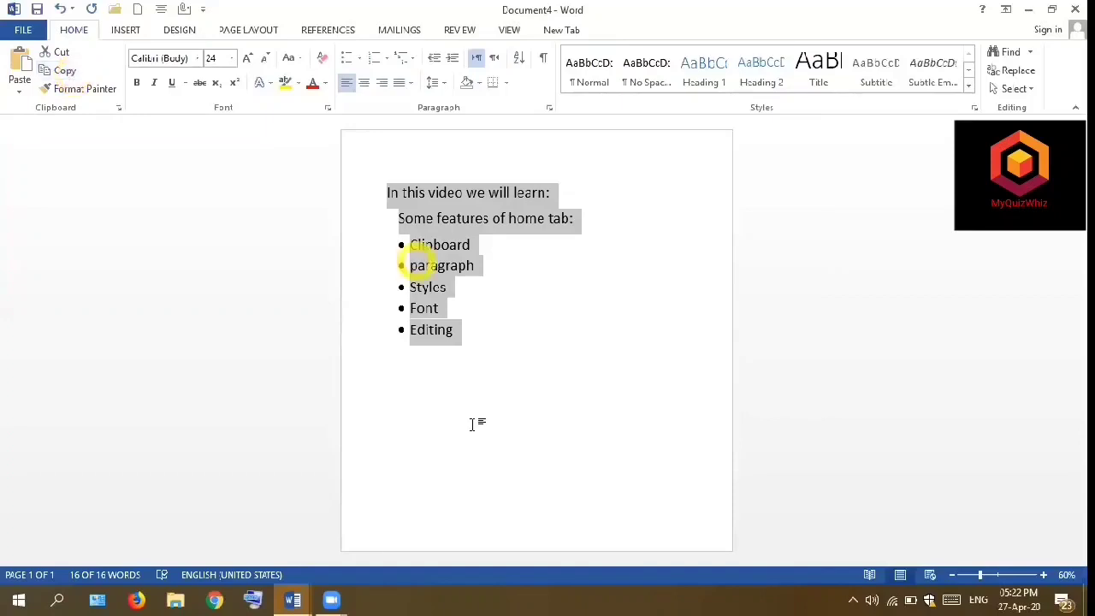
{"action": "left_click", "coordinate": [399, 434]}
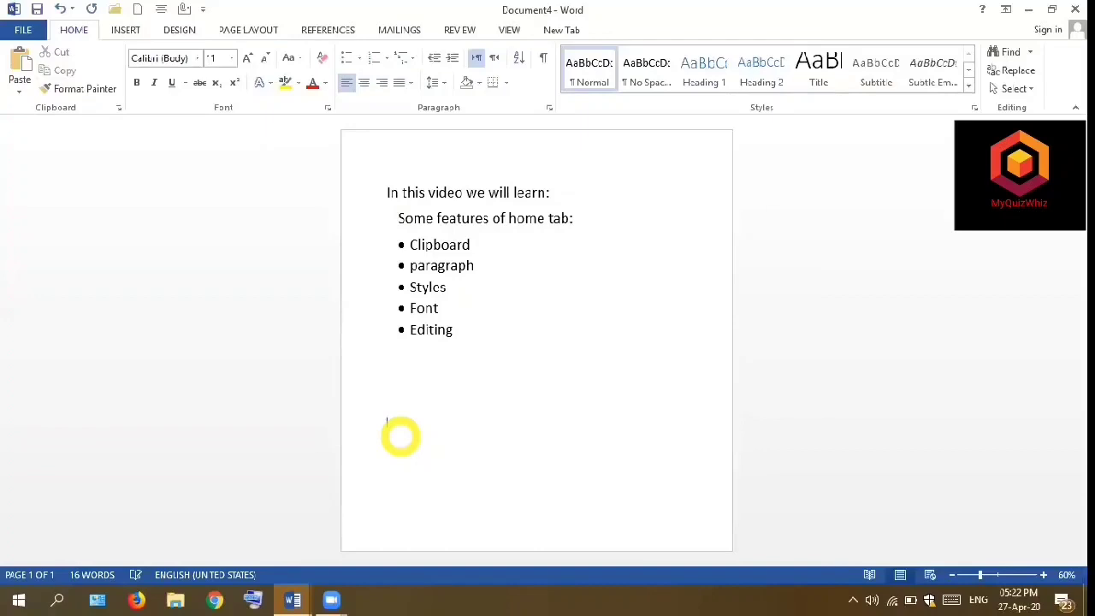
{"action": "left_click", "coordinate": [19, 86]}
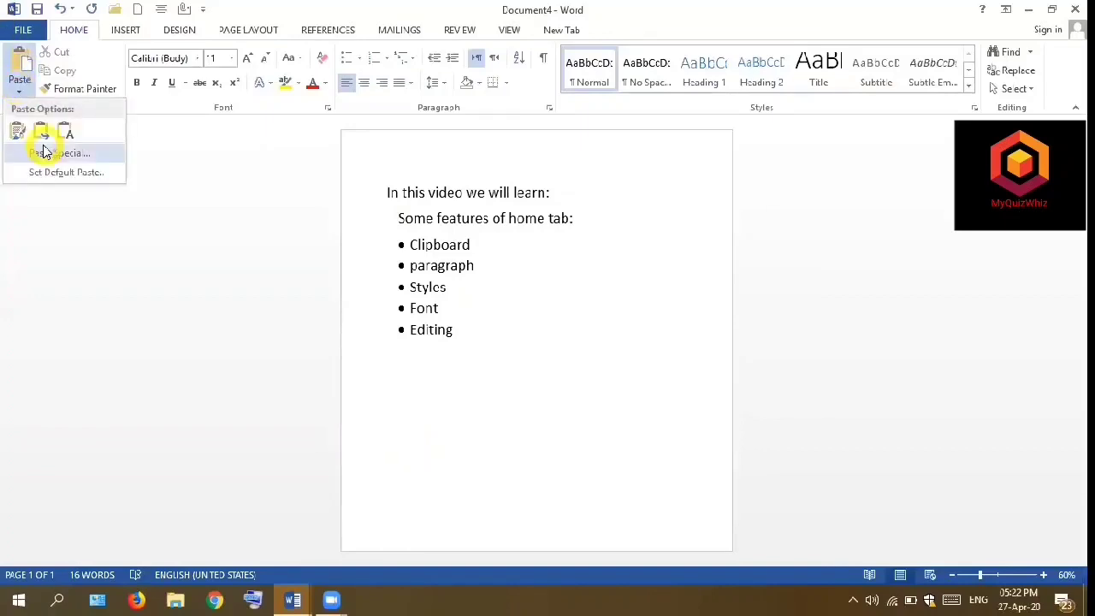
{"action": "left_click", "coordinate": [45, 150]}
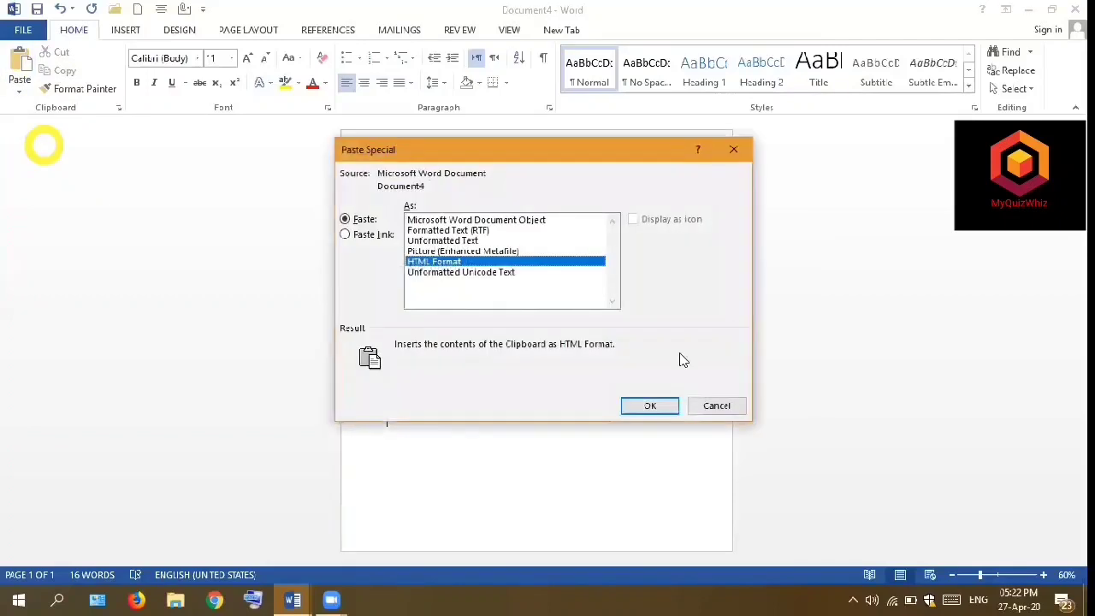
{"action": "left_click", "coordinate": [715, 406]}
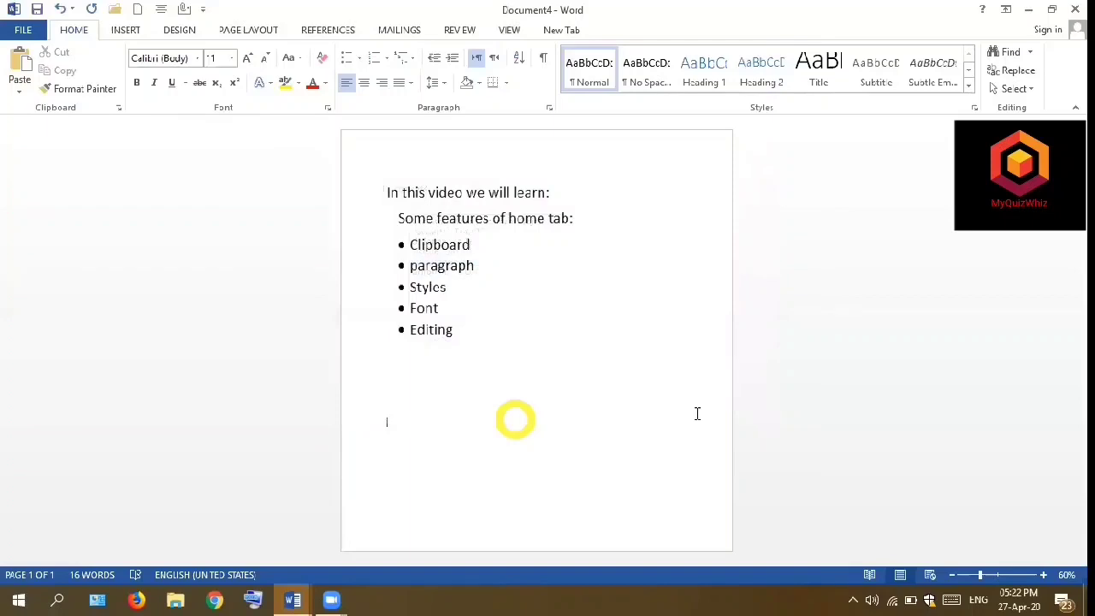
- Paste the copied text block at the insertion point below the original list
{"action": "key", "text": "ctrl+v"}
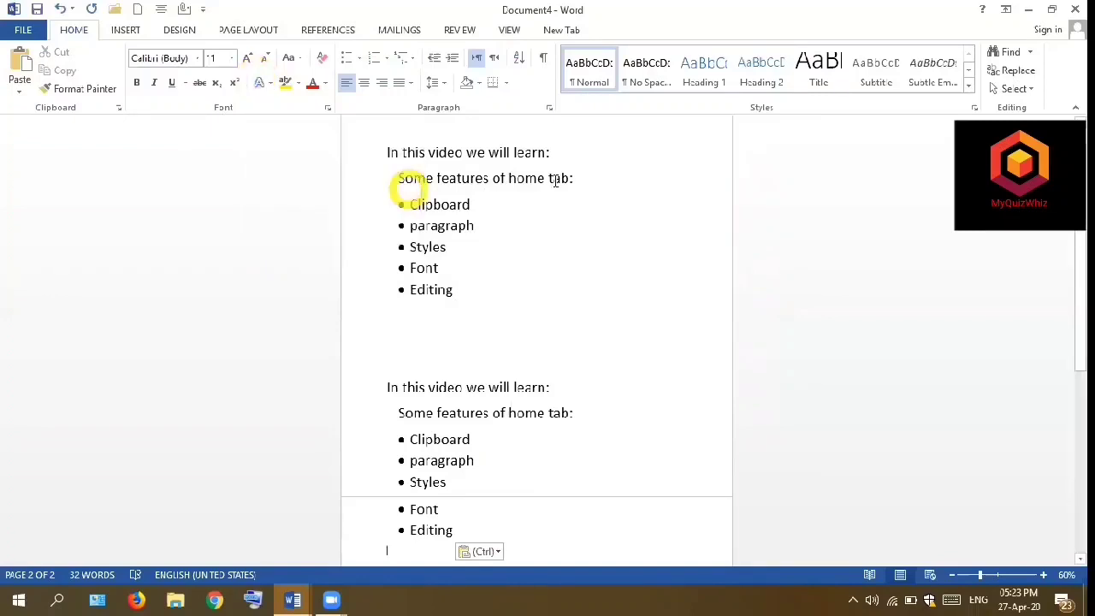
- Change the font of the first line, "In this video we will learn:", to Verdana
{"action": "left_click_drag", "start_coordinate": [557, 153], "coordinate": [381, 163]}
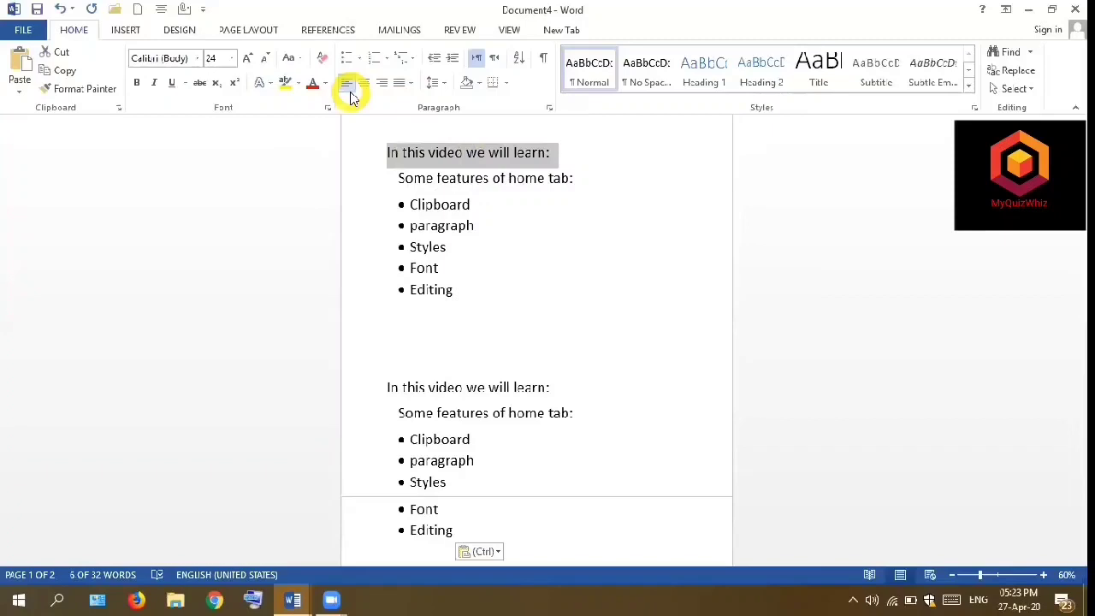
{"action": "left_click", "coordinate": [198, 60]}
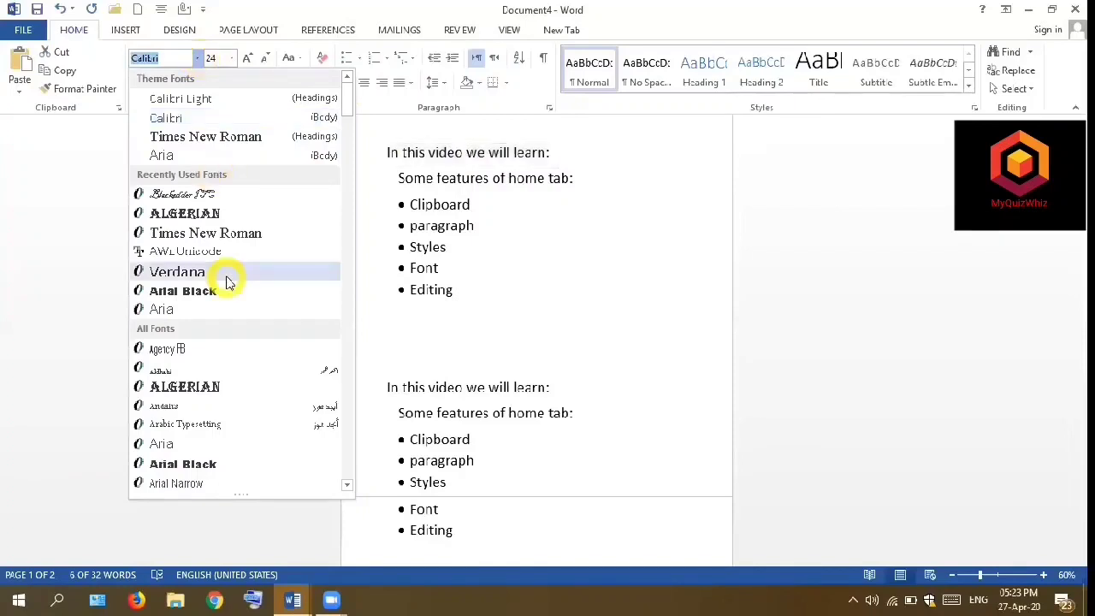
{"action": "left_click", "coordinate": [347, 486]}
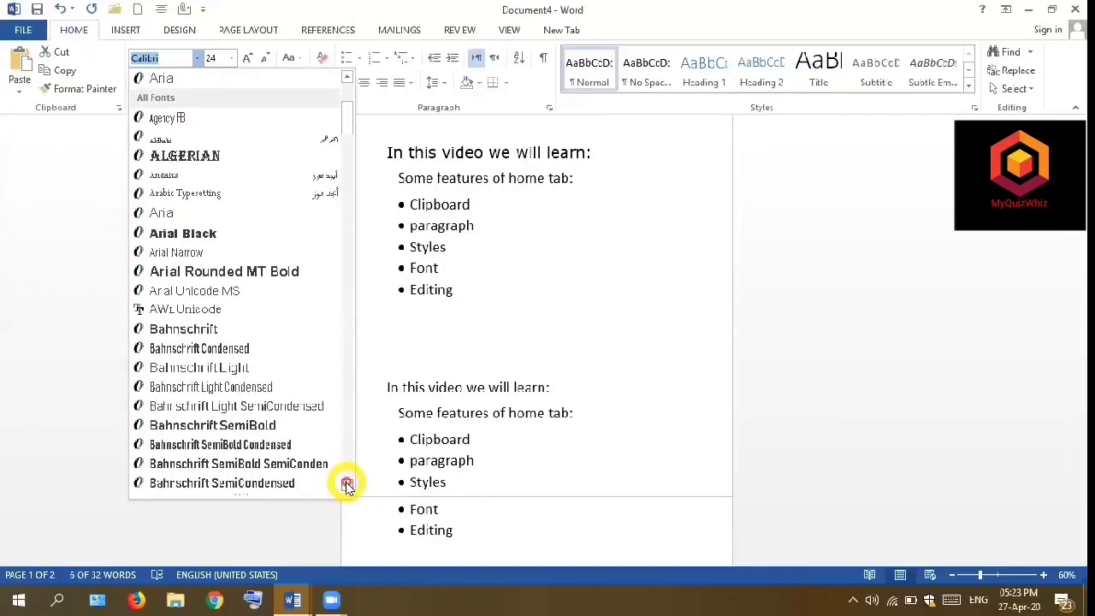
{"action": "left_click", "coordinate": [347, 486]}
{"action": "left_click", "coordinate": [346, 78]}
{"action": "left_click", "coordinate": [347, 79]}
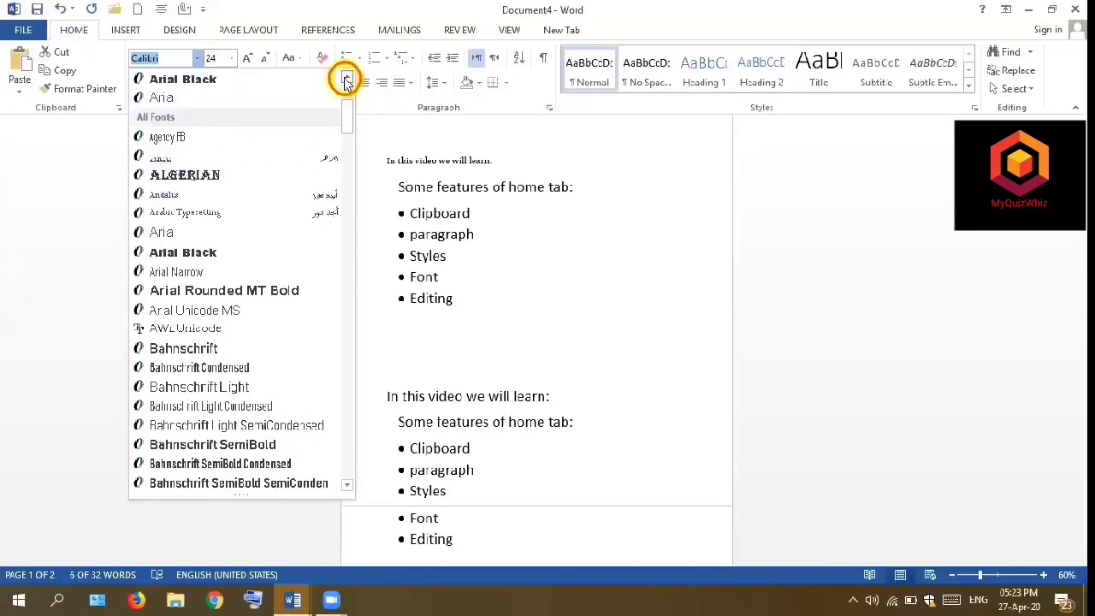
{"action": "left_click", "coordinate": [347, 78]}
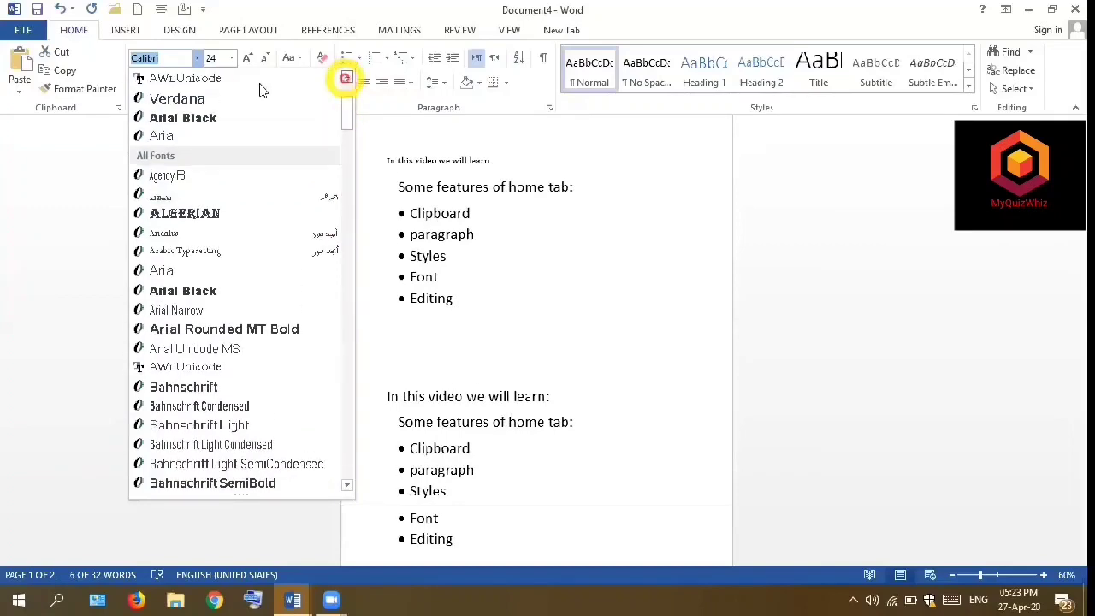
{"action": "left_click", "coordinate": [214, 99]}
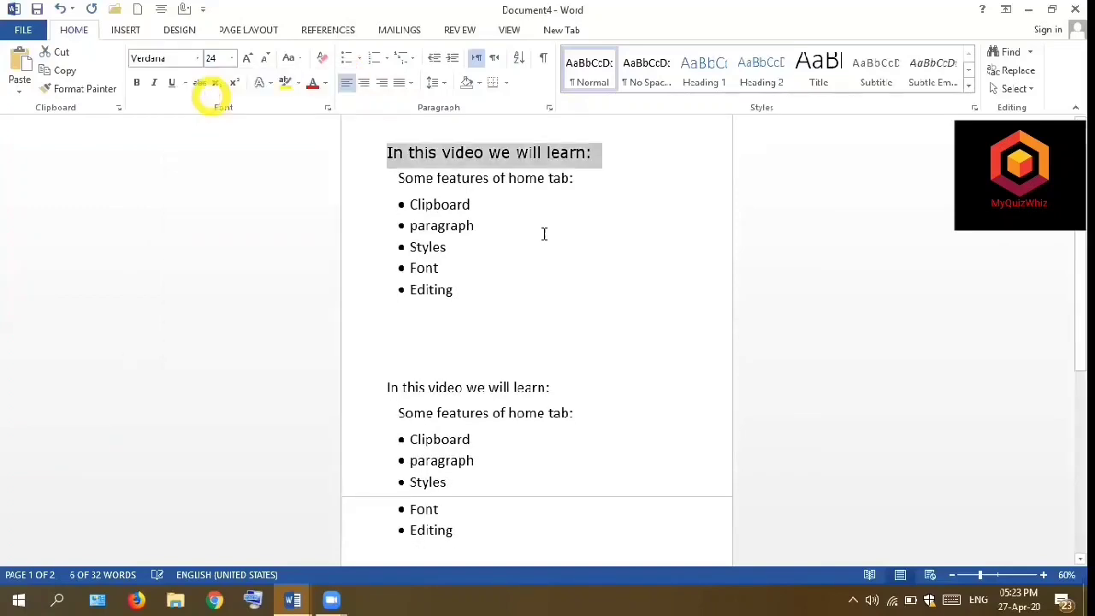
{"action": "left_click", "coordinate": [444, 314]}
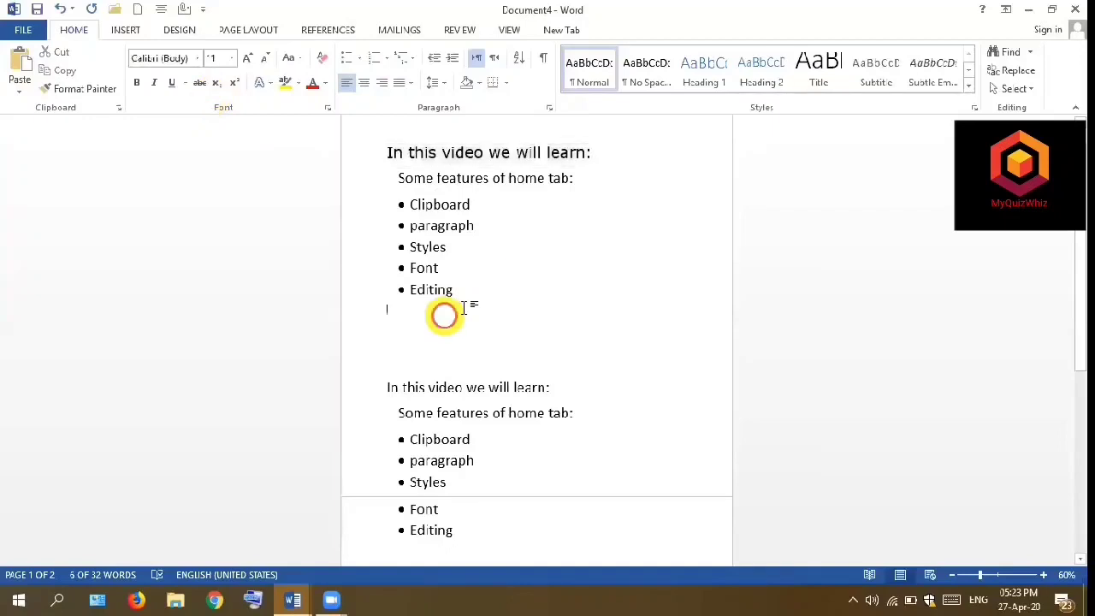
- Change the font of "Some features of home tab:" and the bulleted list under it to Times New Roman in the upper text block
{"action": "left_click_drag", "start_coordinate": [459, 294], "coordinate": [399, 180]}
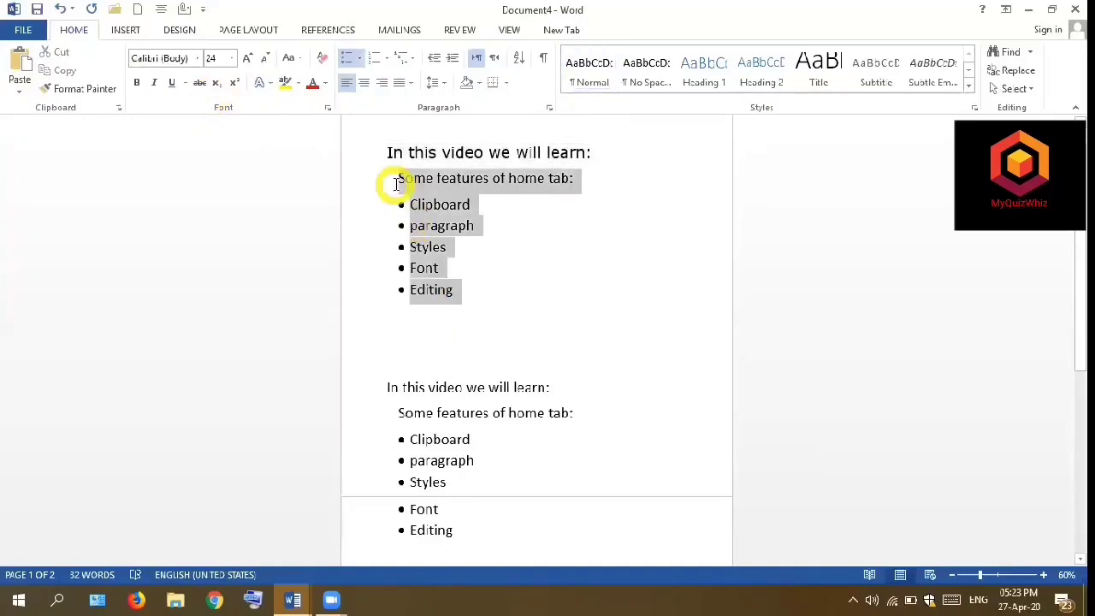
{"action": "left_click", "coordinate": [197, 60]}
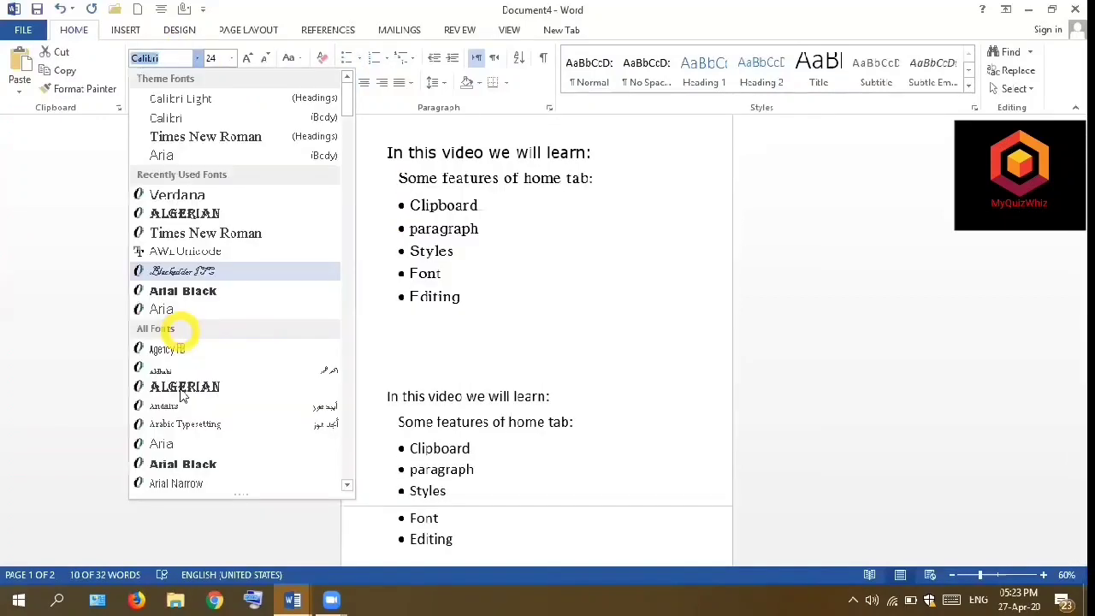
{"action": "left_click", "coordinate": [193, 232]}
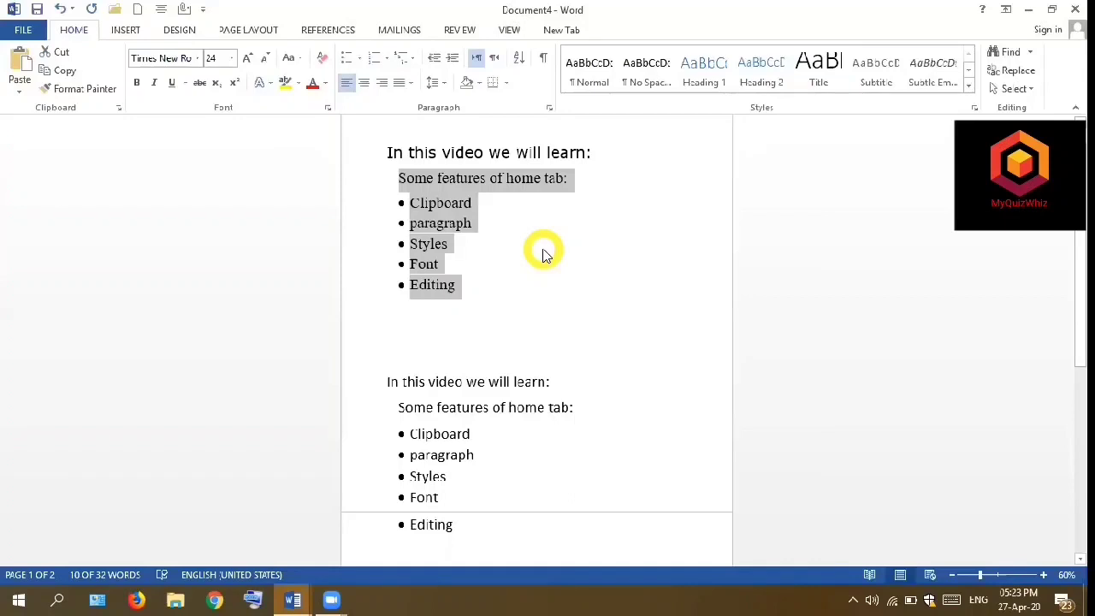
{"action": "left_click", "coordinate": [472, 309]}
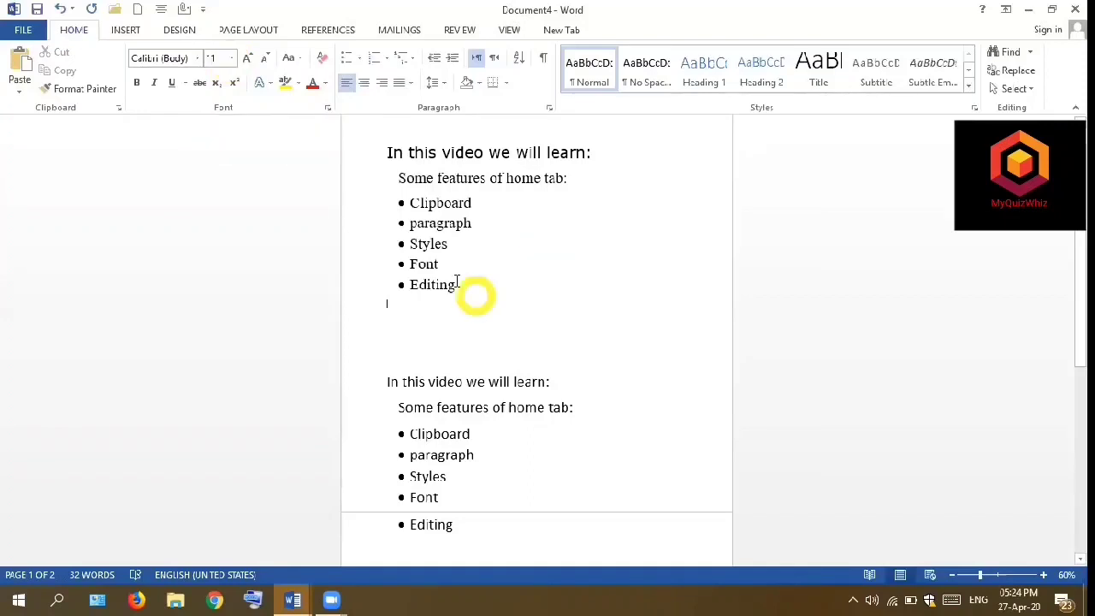
- Set the font size of "Some features of home tab:" and its bulleted list in the upper text block to 26
{"action": "left_click_drag", "start_coordinate": [460, 292], "coordinate": [401, 192]}
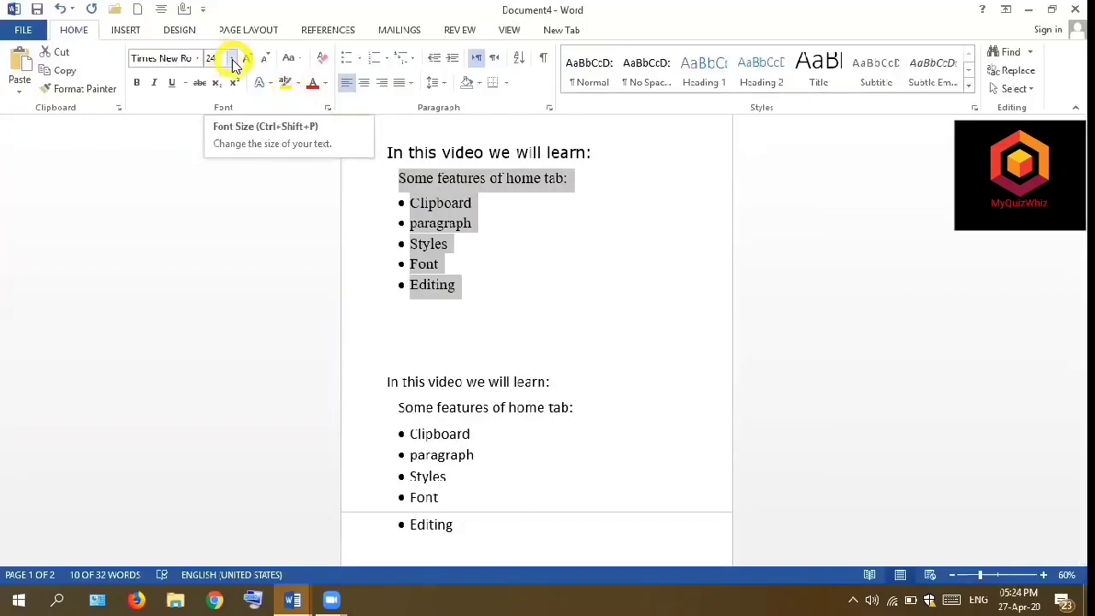
{"action": "left_click", "coordinate": [232, 60]}
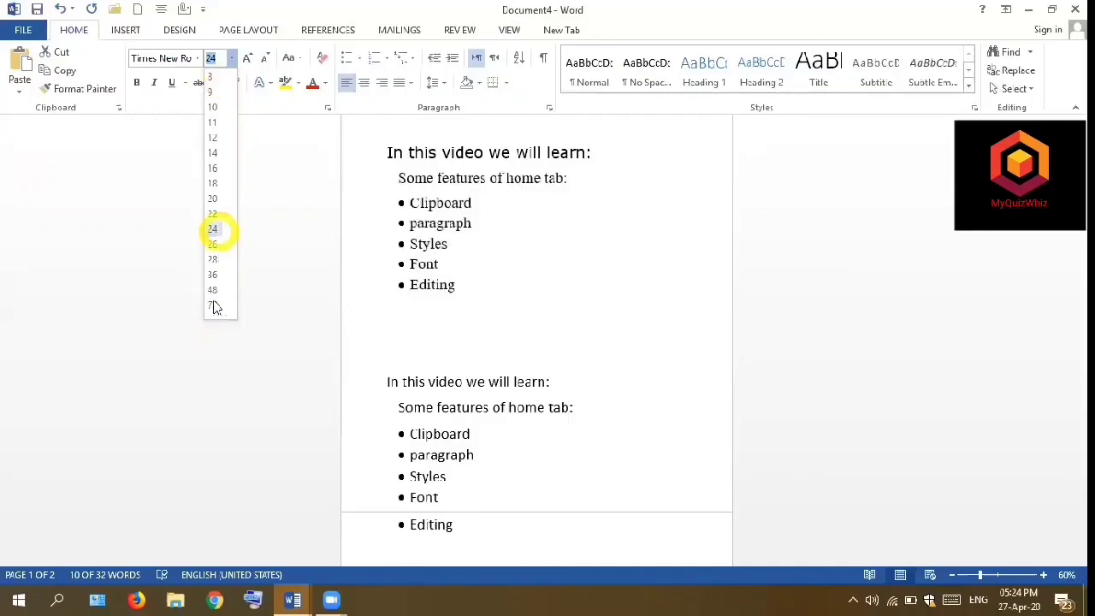
{"action": "left_click", "coordinate": [211, 246]}
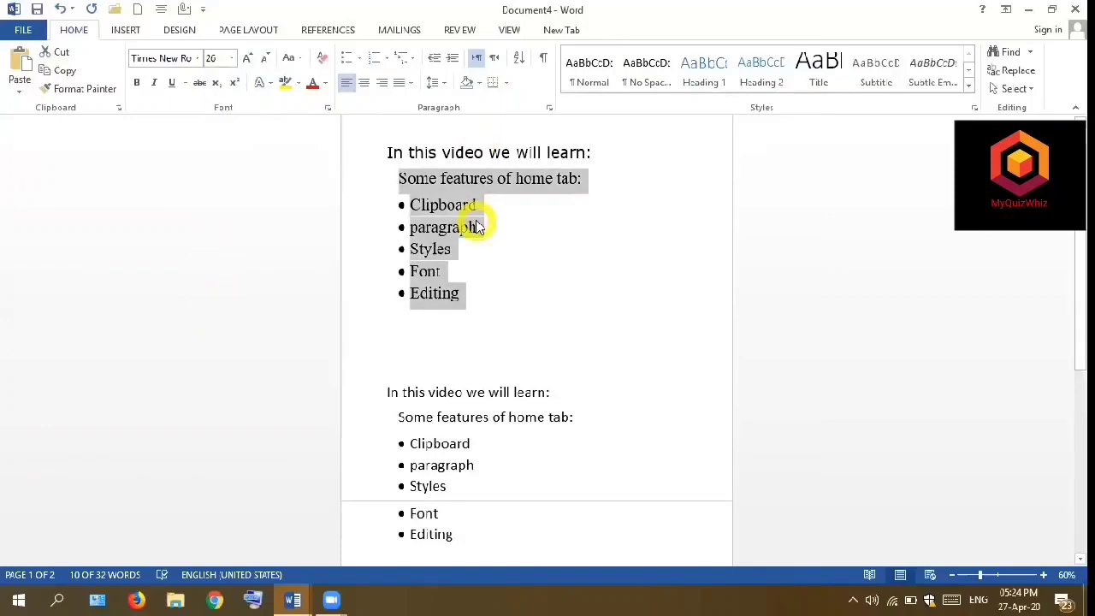
- Set the font size of the first line, "In this video we will learn:", to 36
{"action": "left_click", "coordinate": [593, 146]}
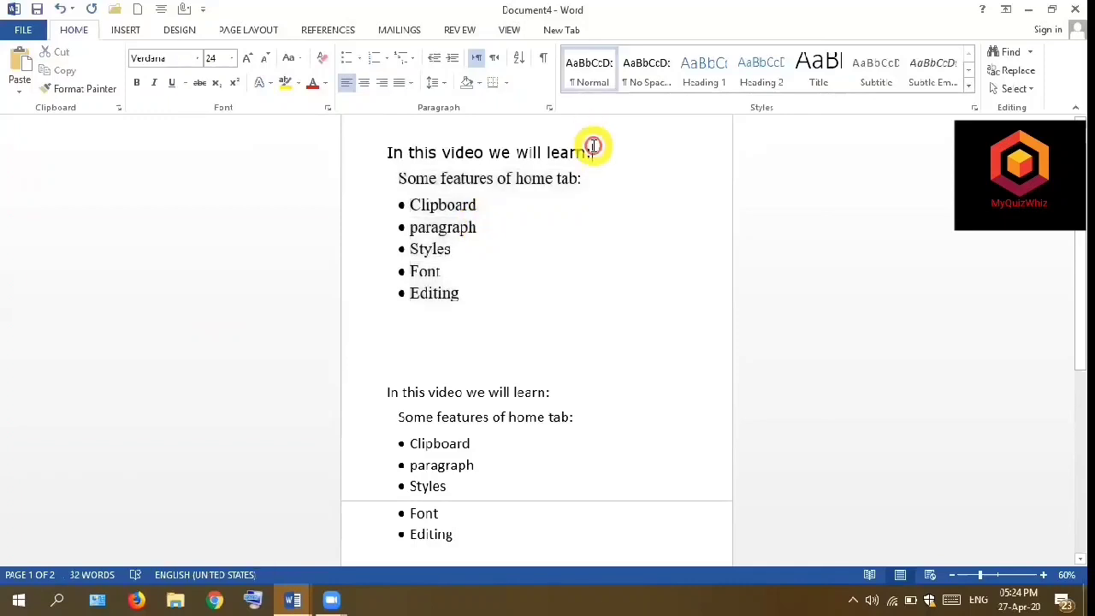
{"action": "left_click", "coordinate": [392, 158], "text": "shift"}
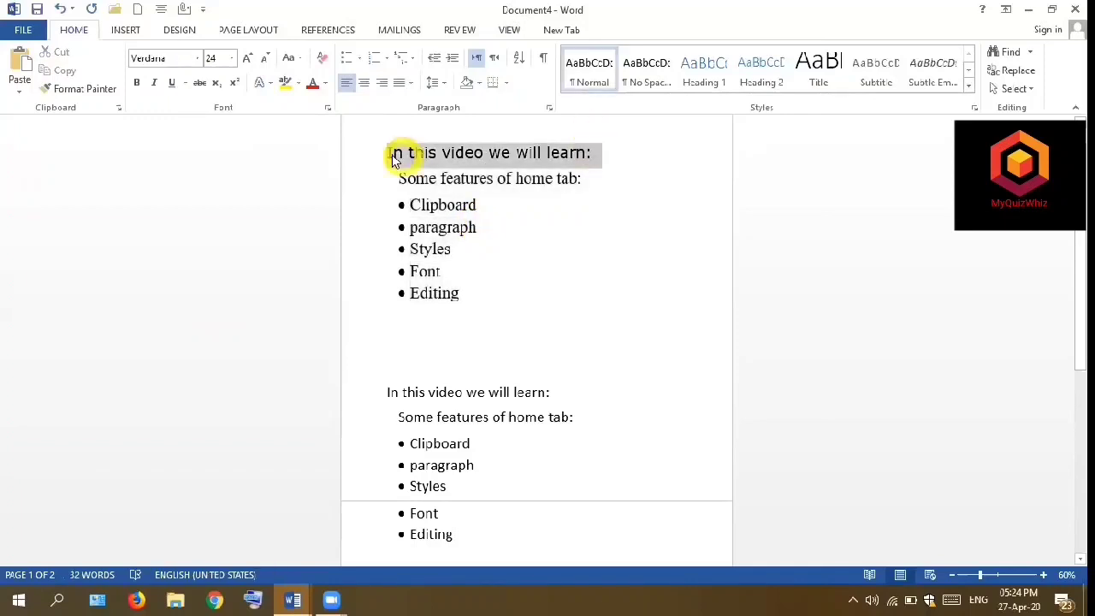
{"action": "left_click", "coordinate": [232, 59]}
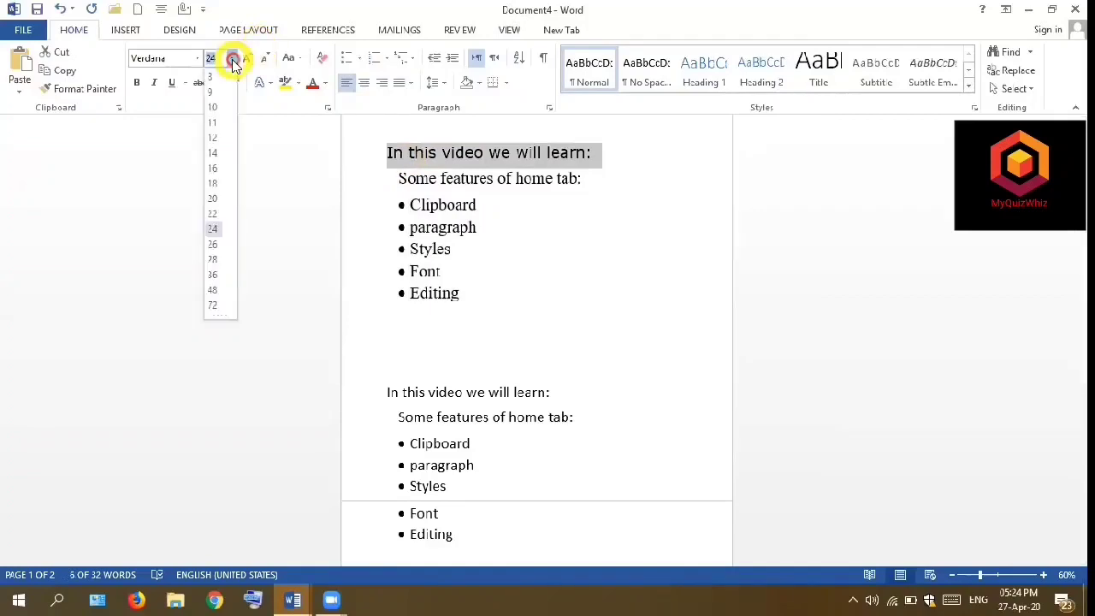
{"action": "left_click", "coordinate": [213, 276]}
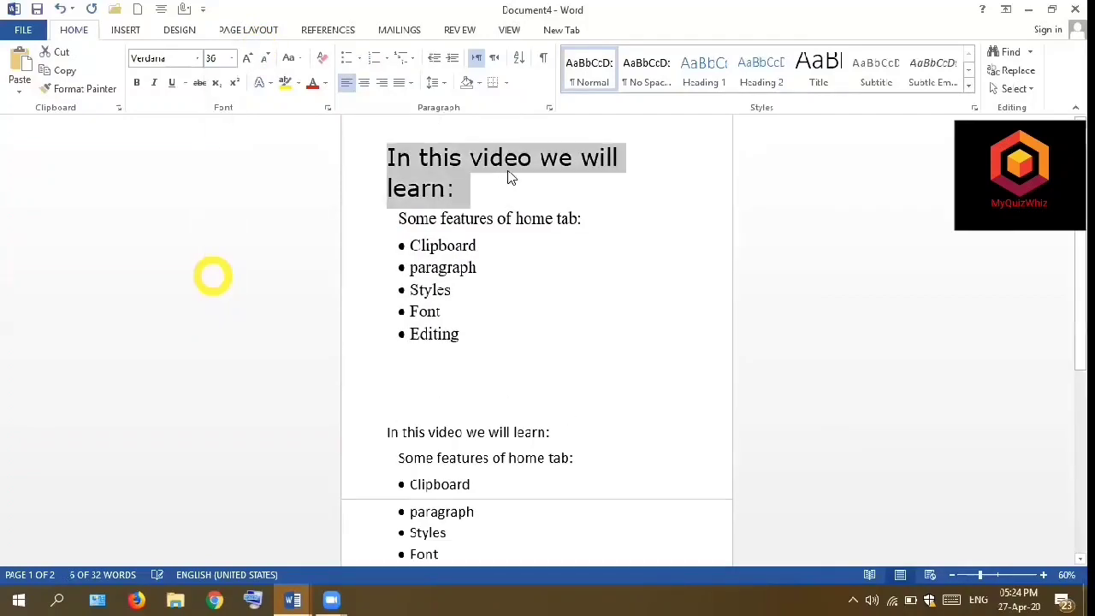
- Make the bulleted list from Clipboard to Editing in the upper text block bold
{"action": "left_click", "coordinate": [481, 196]}
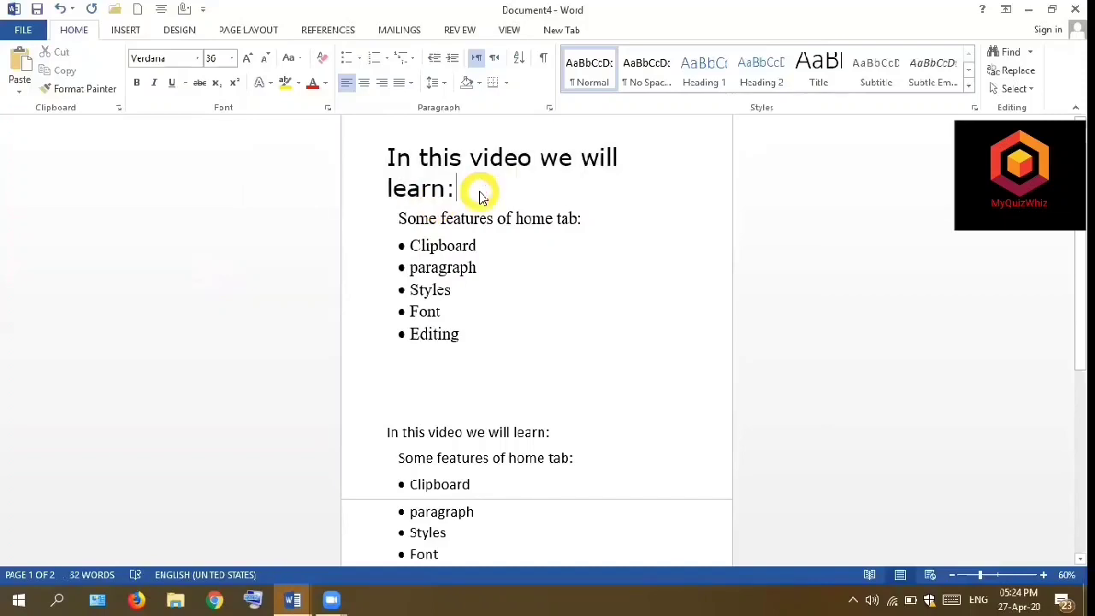
{"action": "left_click", "coordinate": [295, 162]}
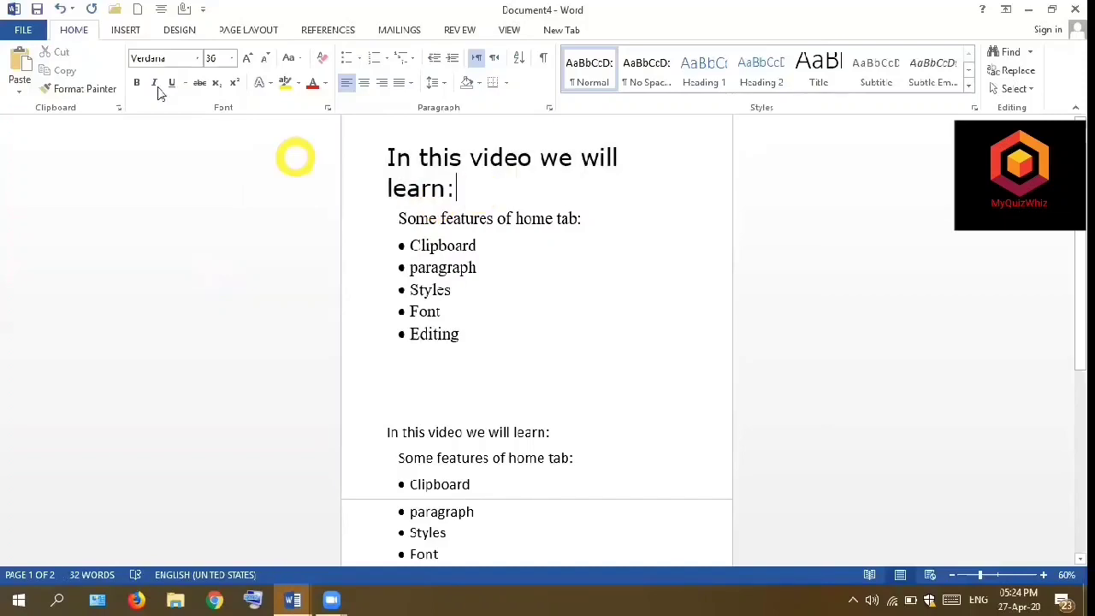
{"action": "left_click", "coordinate": [136, 86]}
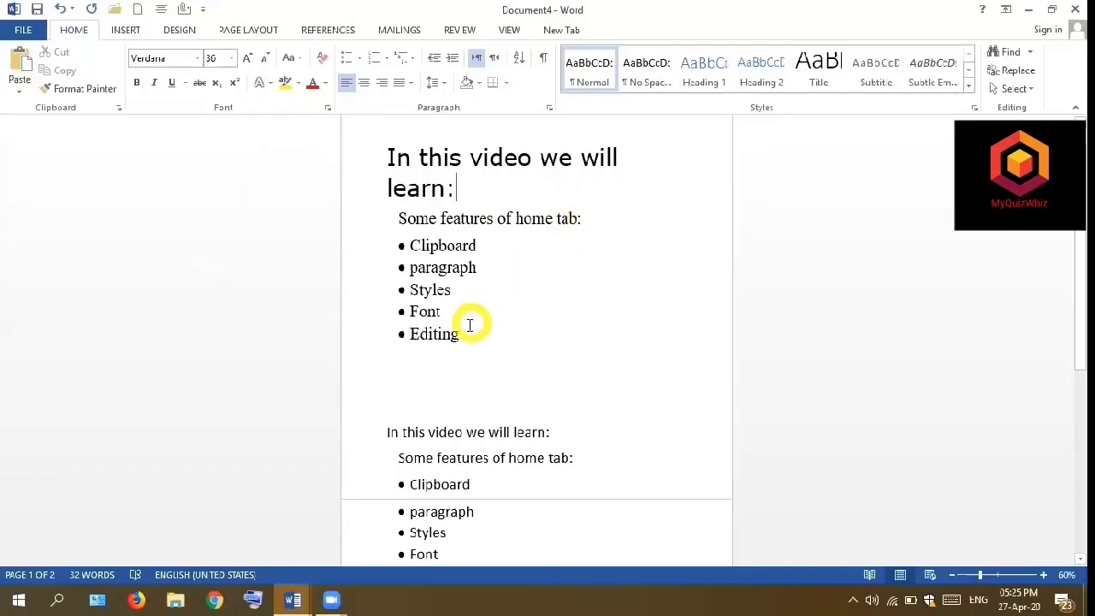
{"action": "left_click_drag", "start_coordinate": [464, 334], "coordinate": [403, 250]}
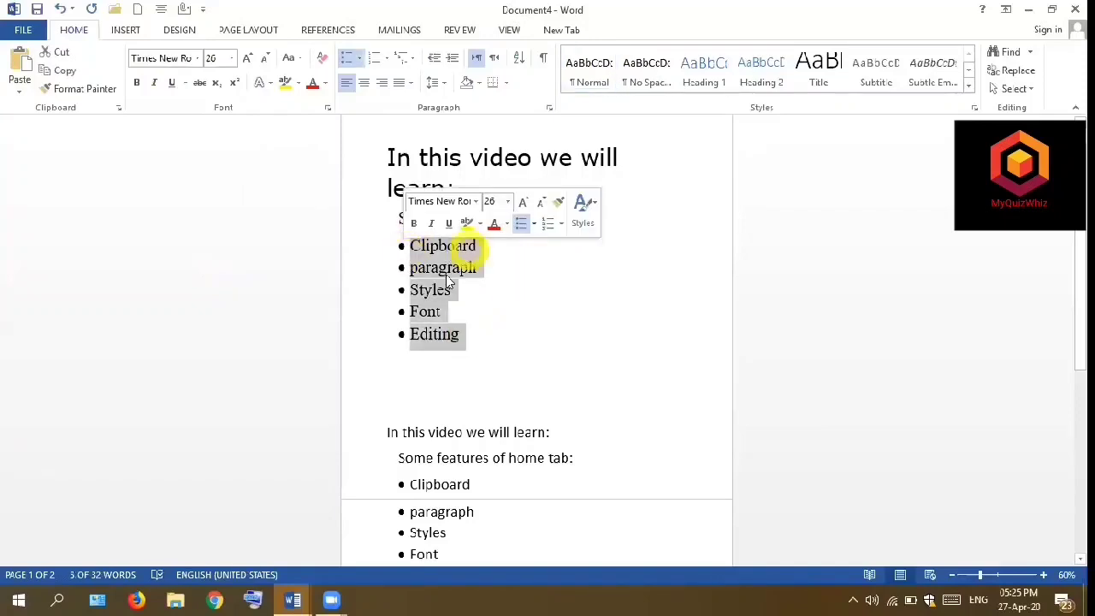
{"action": "left_click", "coordinate": [138, 83]}
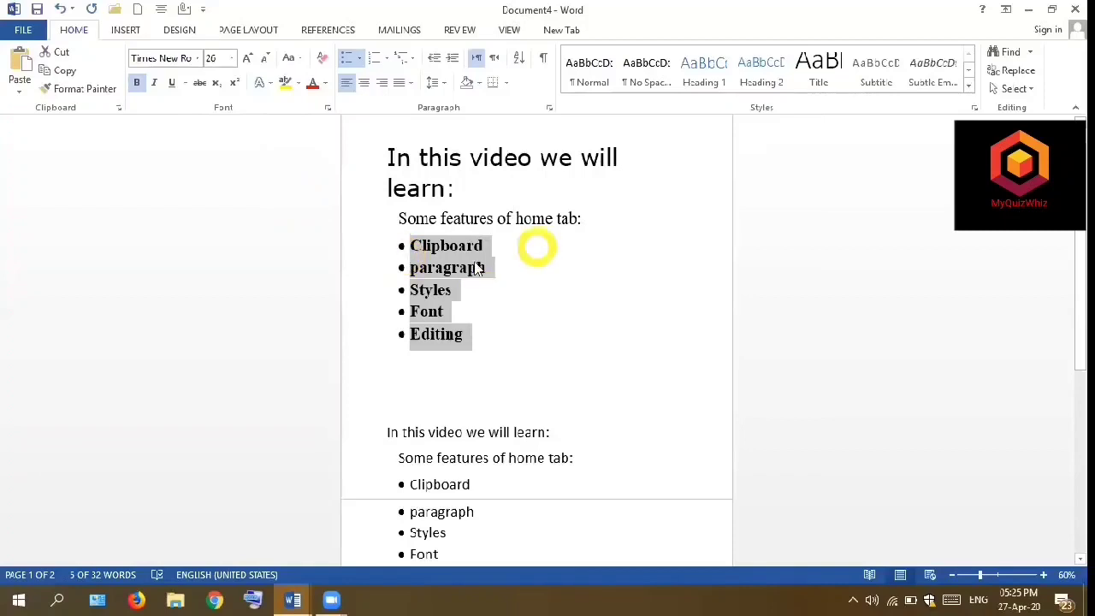
{"action": "left_click", "coordinate": [500, 340]}
- Make the line "Some features of home tab:" in the upper text block bold
{"action": "left_click_drag", "start_coordinate": [582, 220], "coordinate": [503, 221]}
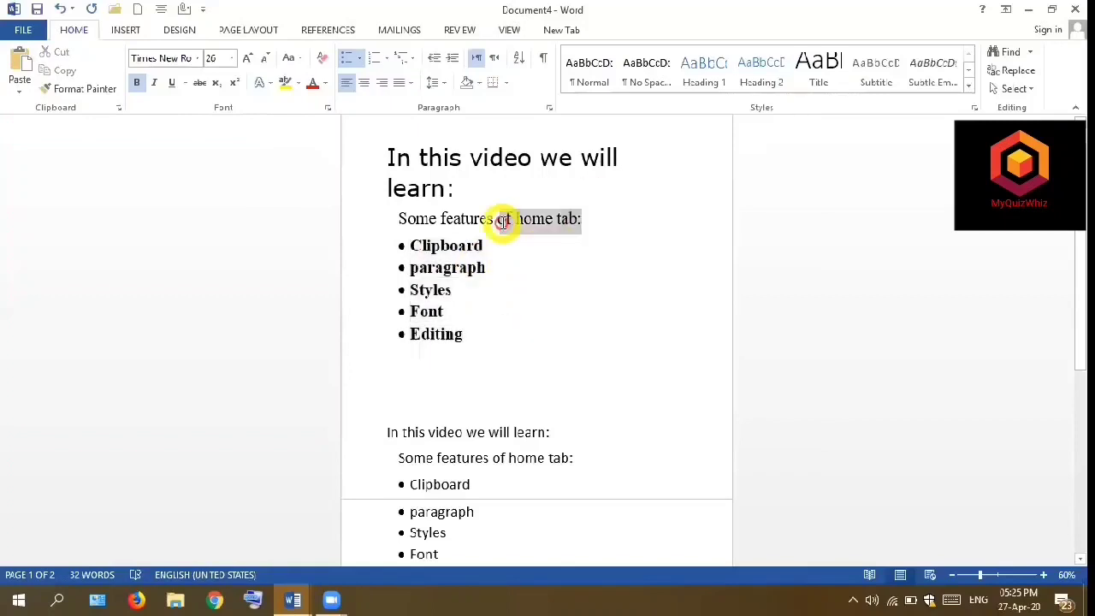
{"action": "triple_click", "coordinate": [403, 220]}
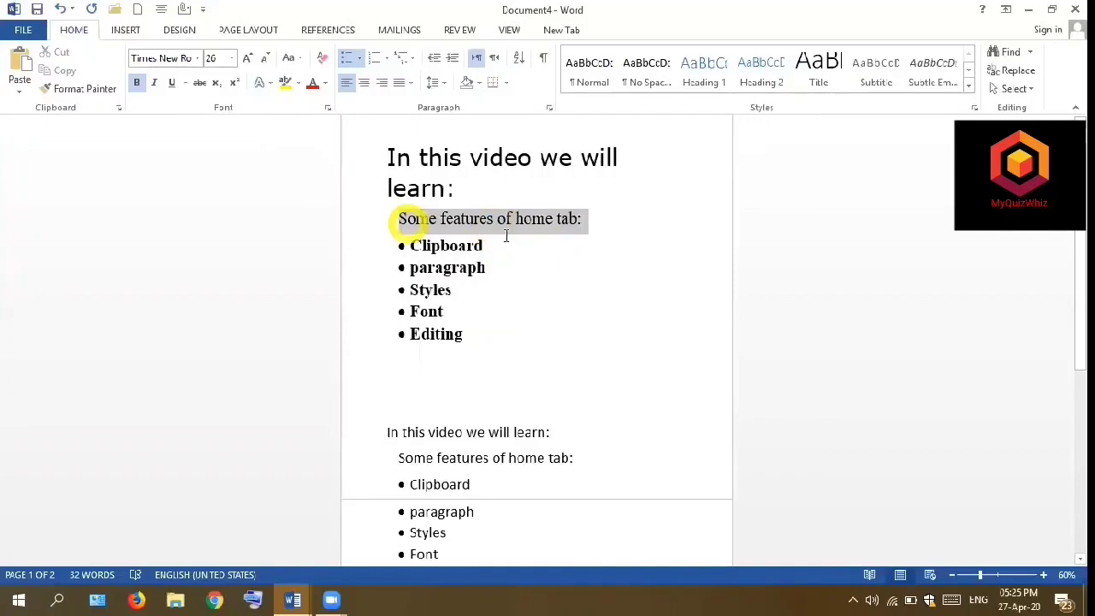
{"action": "key", "text": "ctrl+b"}
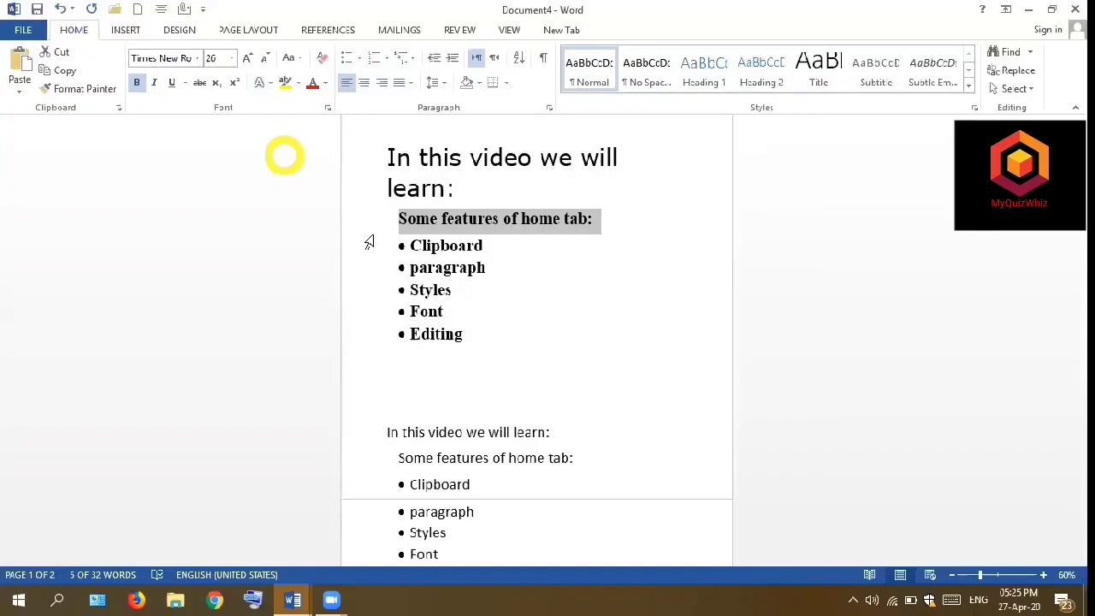
- Italicize the lines "In this video we will learn:" and "Some features of home tab:" in the lower text block
{"action": "left_click_drag", "start_coordinate": [557, 432], "coordinate": [387, 433]}
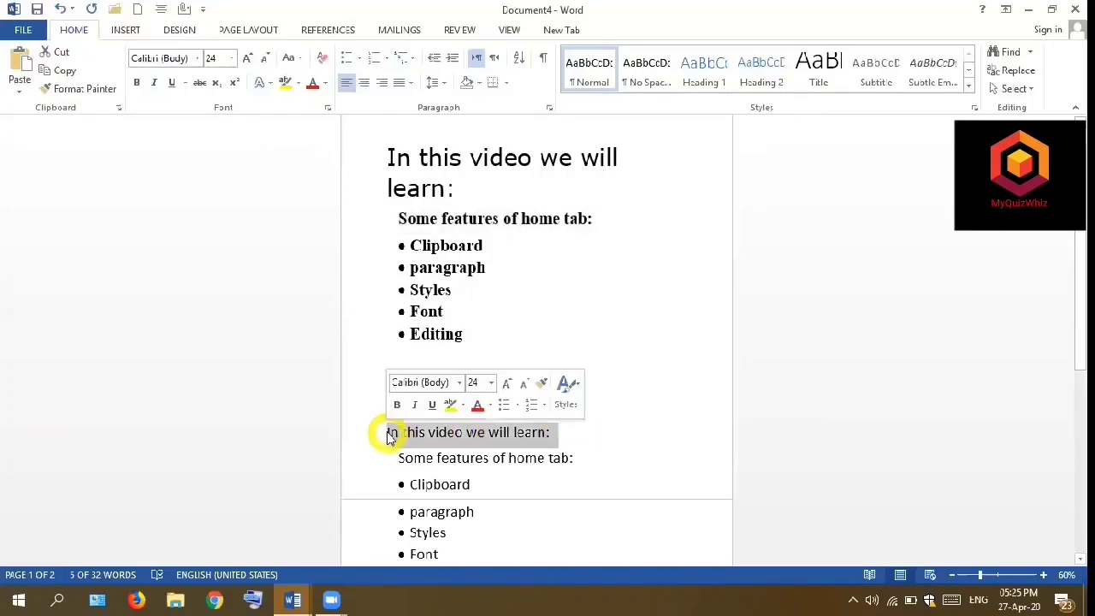
{"action": "left_click", "coordinate": [155, 86]}
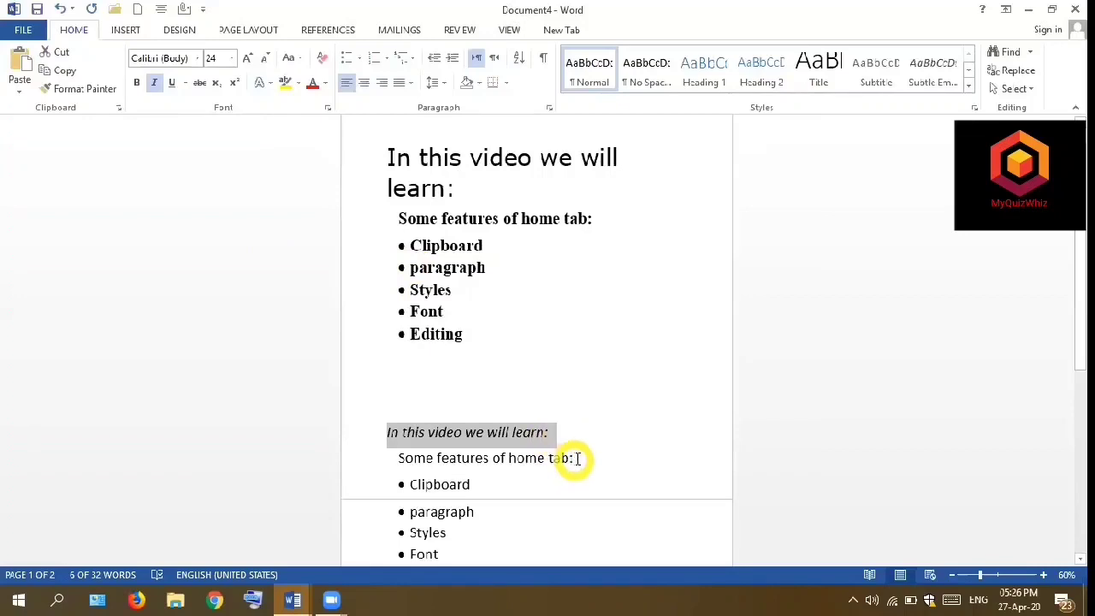
{"action": "left_click_drag", "start_coordinate": [577, 460], "coordinate": [400, 463]}
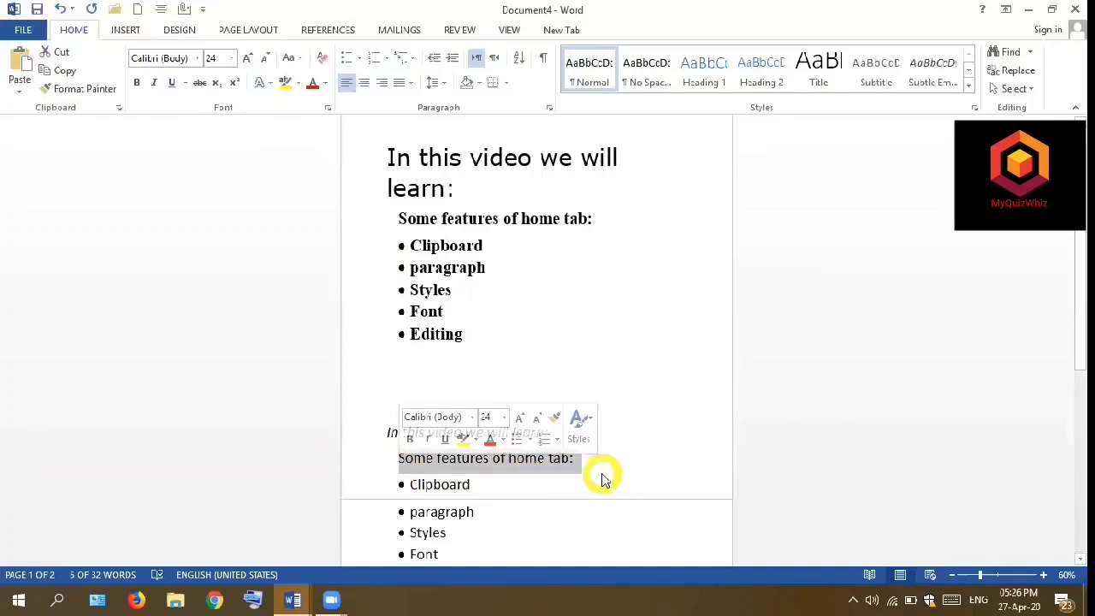
{"action": "key", "text": "ctrl+i"}
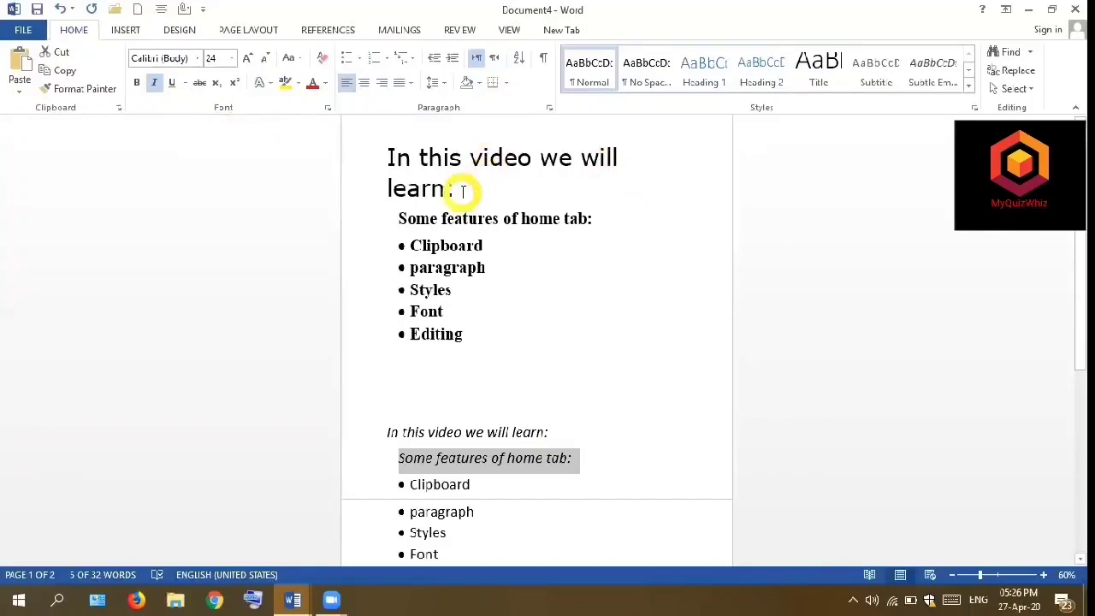
- Underline the first line, "In this video we will learn:", in the upper text block
{"action": "left_click_drag", "start_coordinate": [462, 190], "coordinate": [392, 167]}
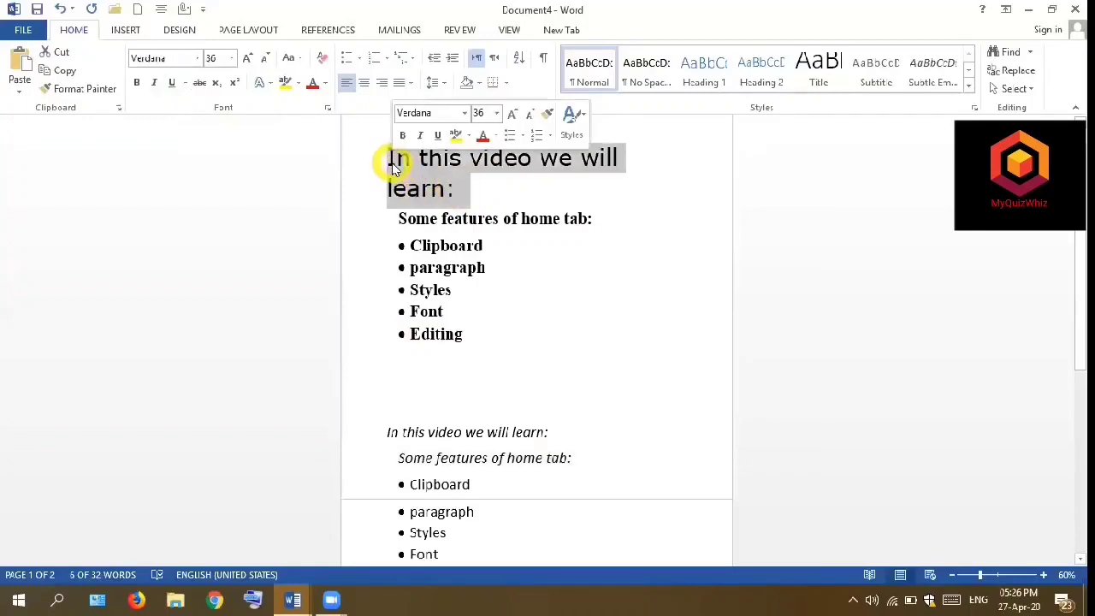
{"action": "left_click", "coordinate": [185, 84]}
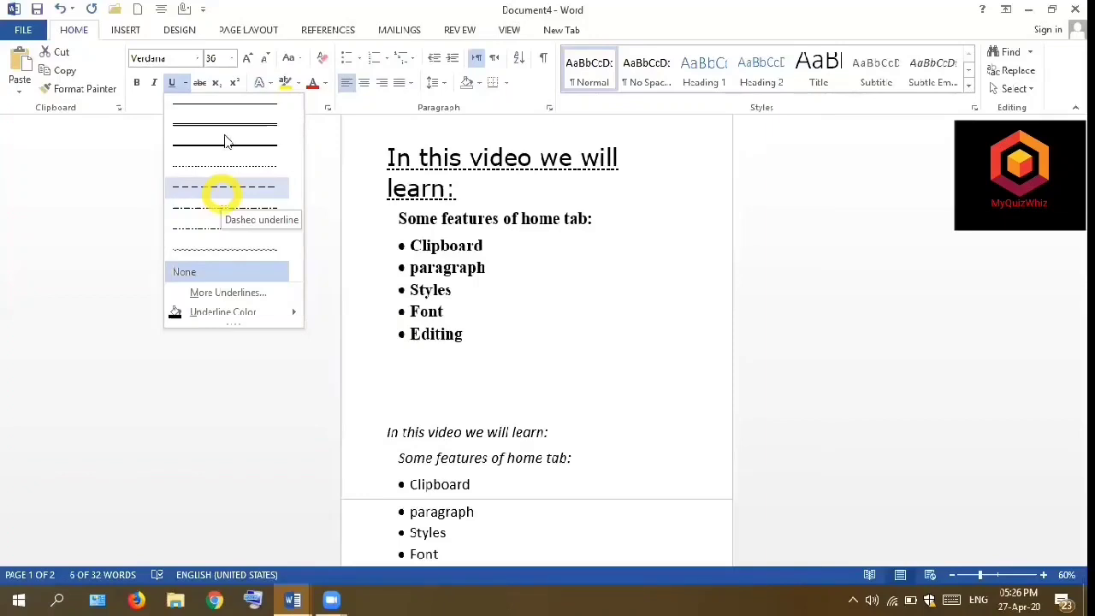
{"action": "key", "text": "Escape"}
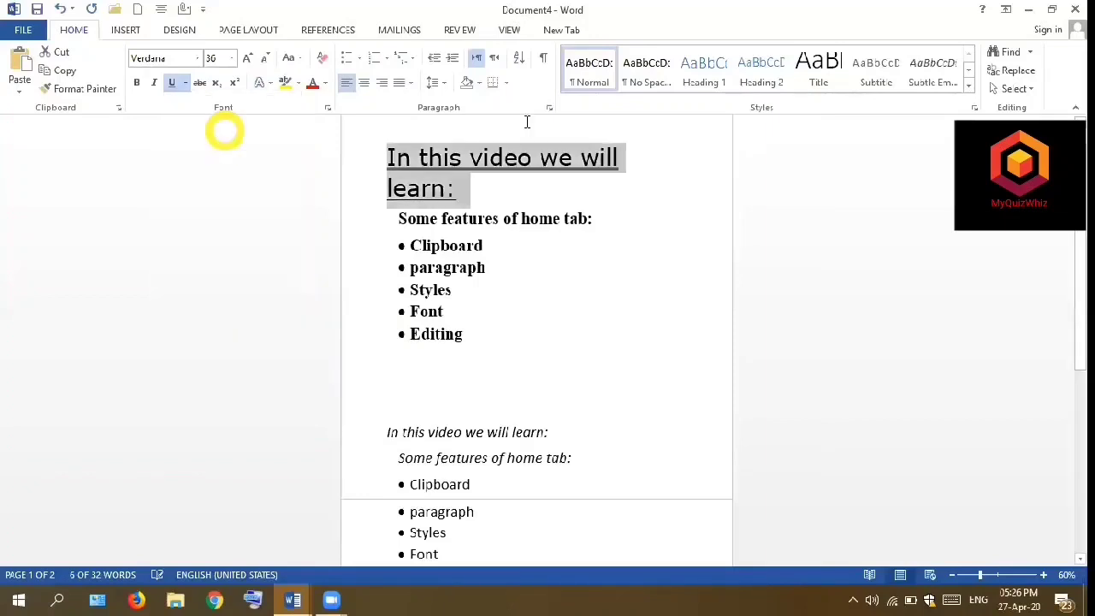
{"action": "left_click", "coordinate": [497, 188]}
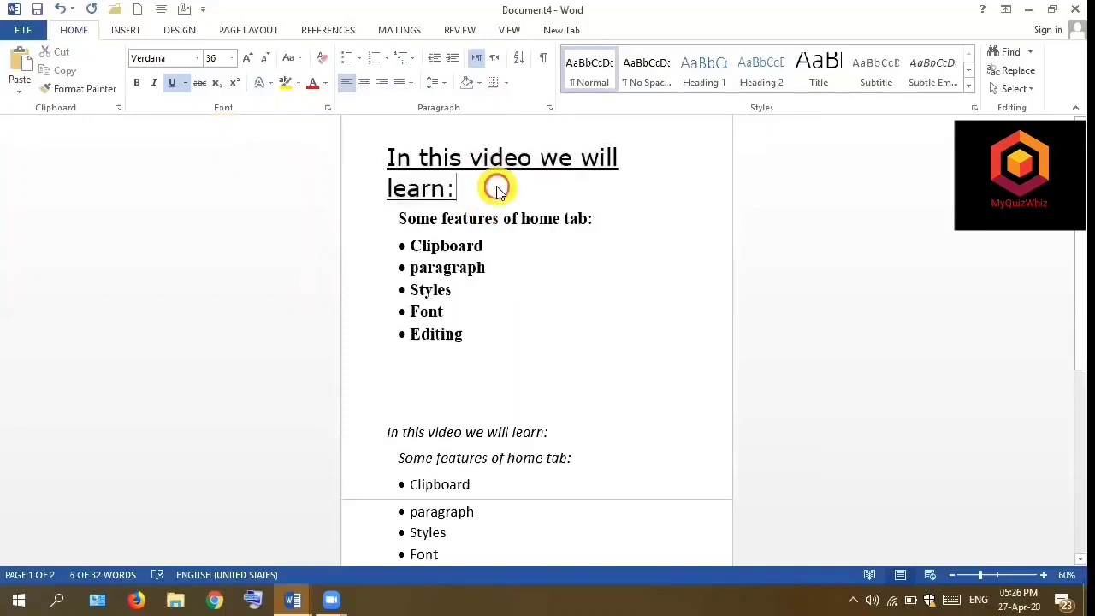
- Apply a dashed underline to "Some features of home tab:" and its bulleted list in the upper text block
{"action": "left_click", "coordinate": [474, 338]}
{"action": "left_click_drag", "start_coordinate": [474, 338], "coordinate": [402, 266]}
{"action": "left_click_drag", "start_coordinate": [340, 205], "coordinate": [340, 204]}
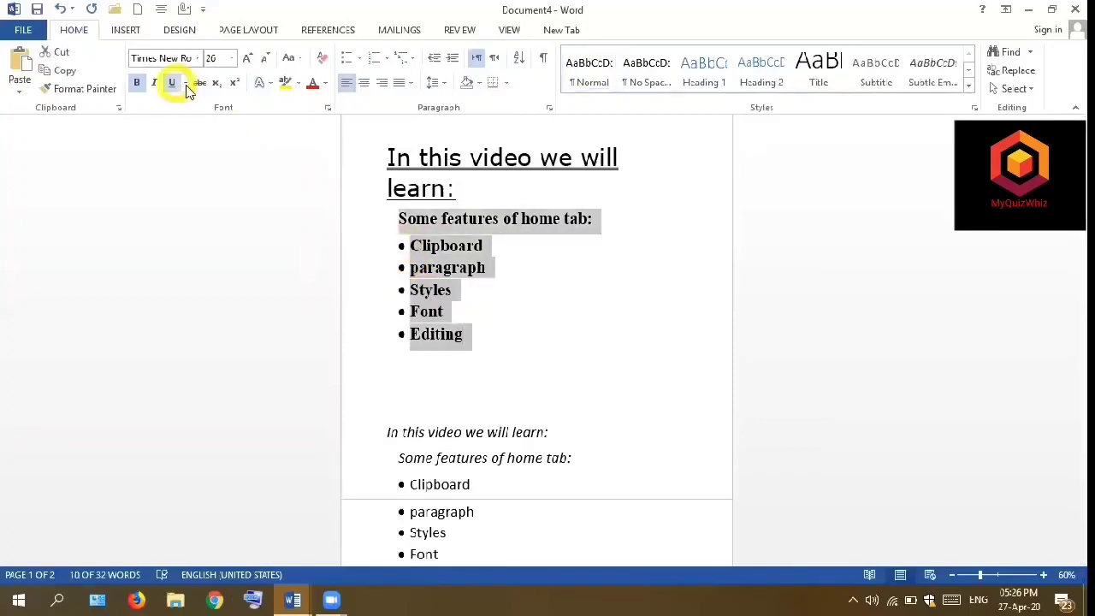
{"action": "left_click", "coordinate": [185, 83]}
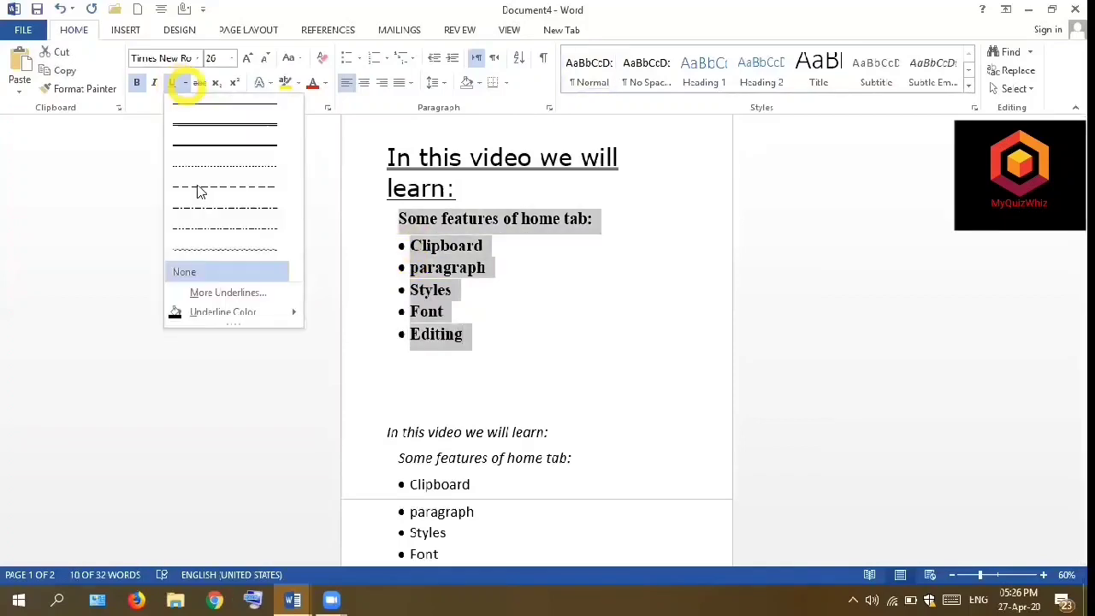
{"action": "left_click", "coordinate": [193, 187]}
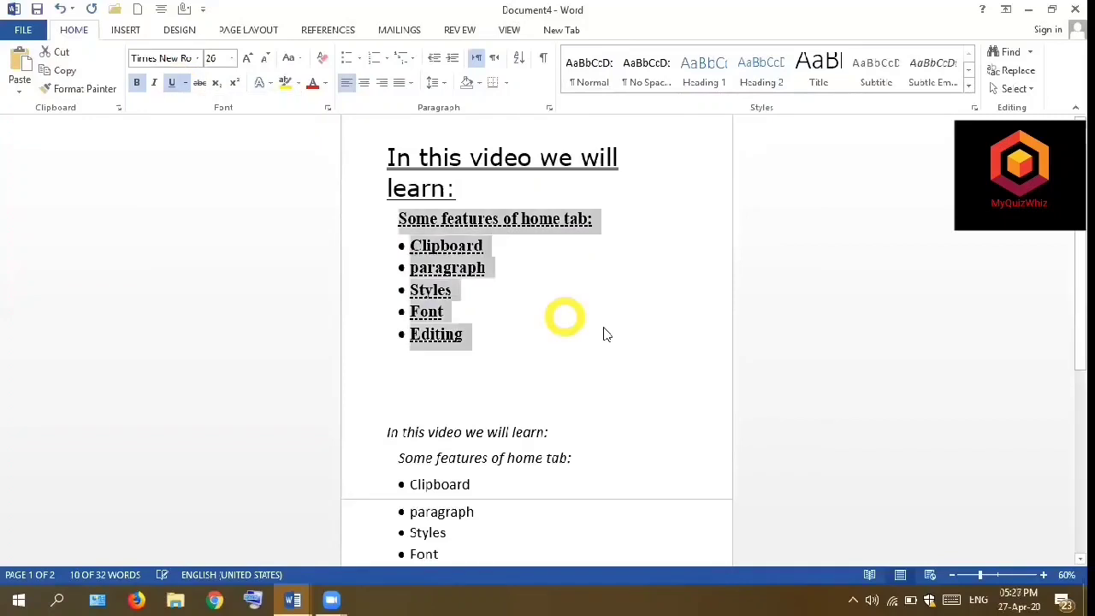
{"action": "left_click", "coordinate": [493, 316]}
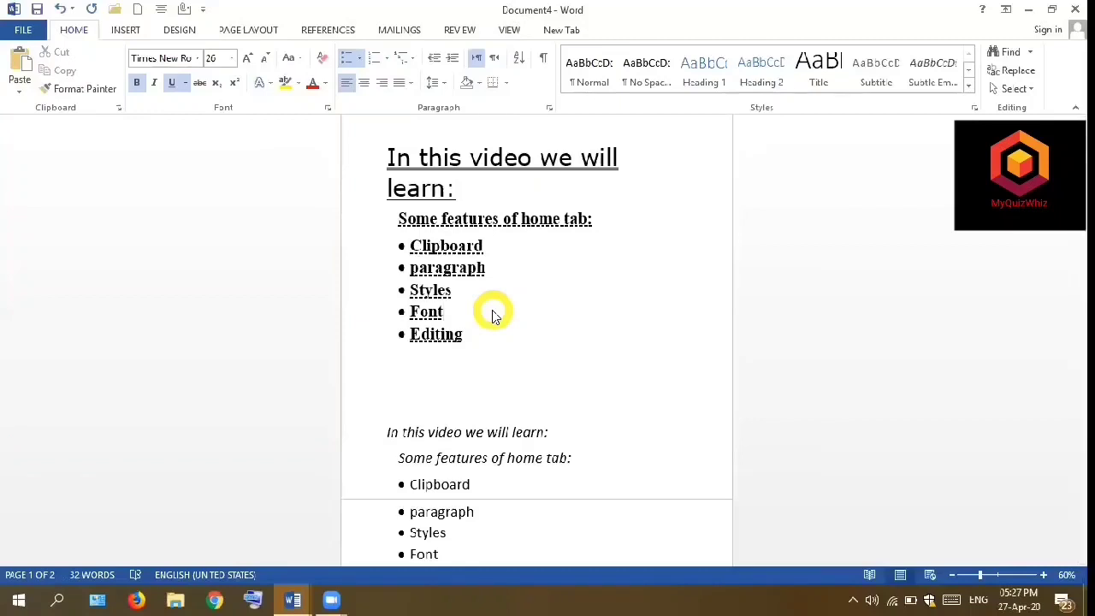
{"action": "left_click", "coordinate": [298, 83]}
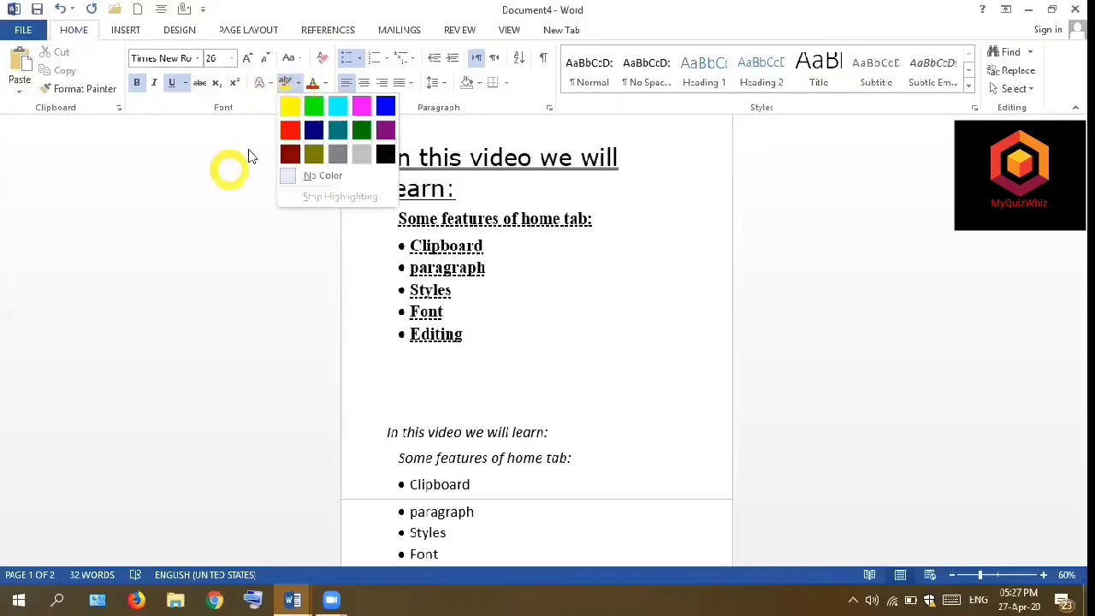
{"action": "left_click", "coordinate": [246, 154]}
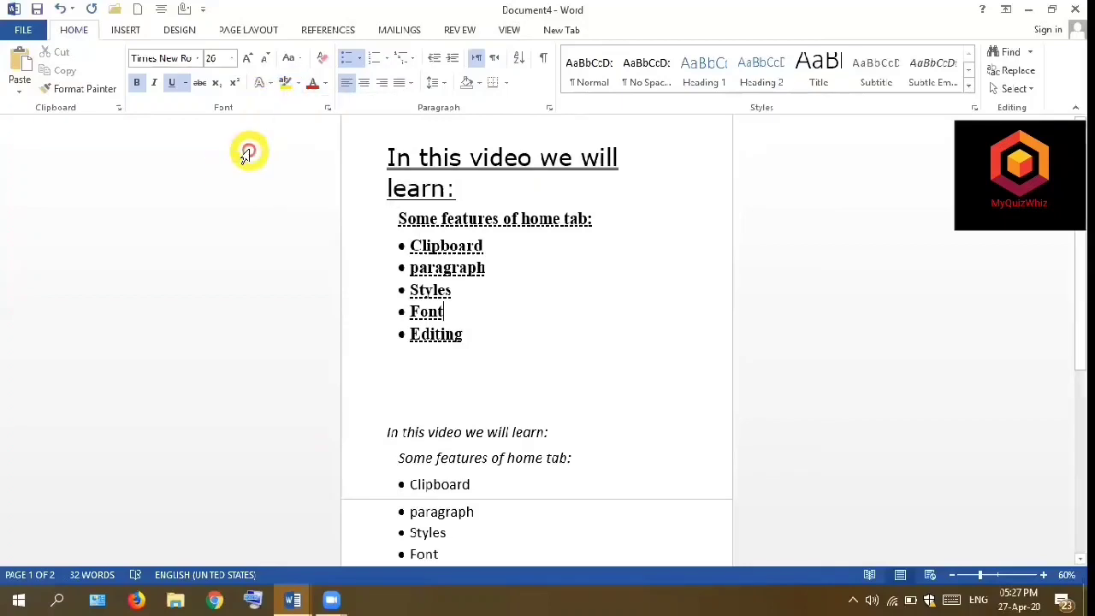
{"action": "left_click", "coordinate": [295, 84]}
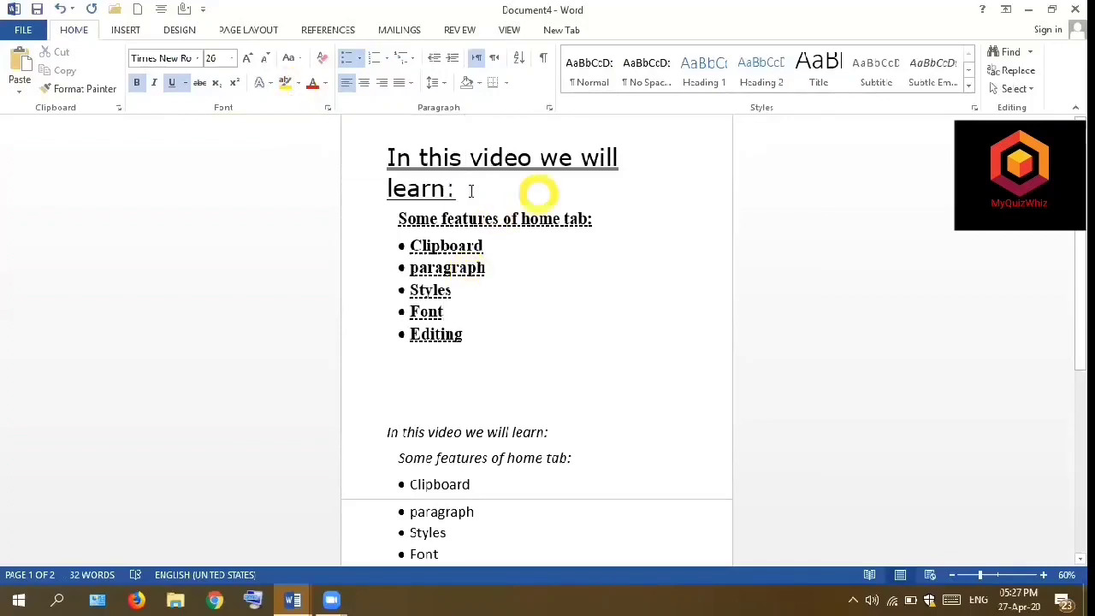
- Highlight the first line, "In this video we will learn:", in bright green in the upper text block
{"action": "left_click_drag", "start_coordinate": [453, 189], "coordinate": [390, 164]}
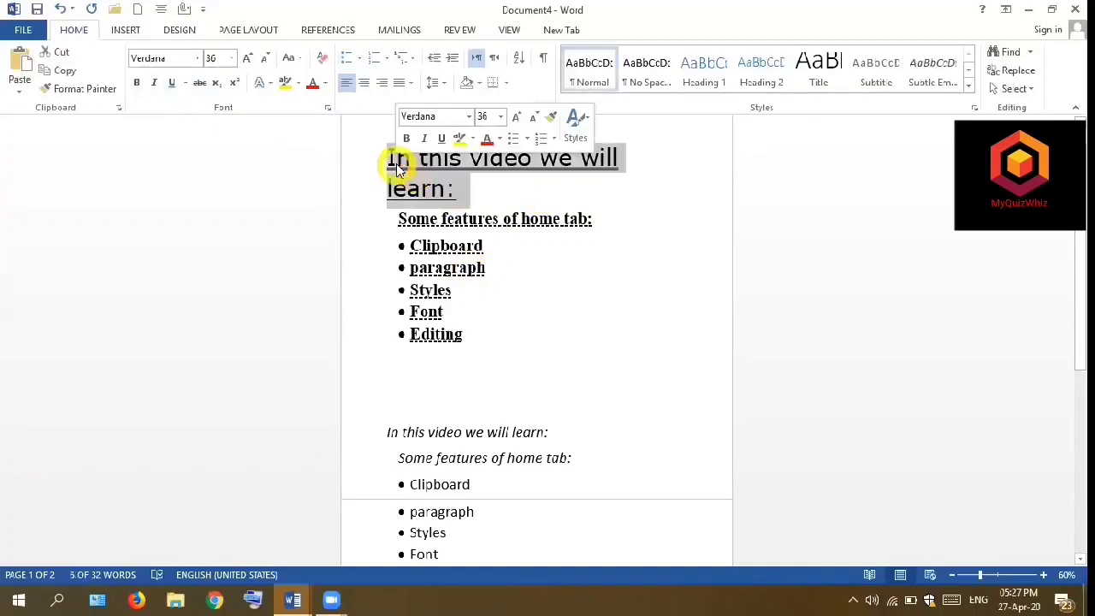
{"action": "left_click", "coordinate": [298, 83]}
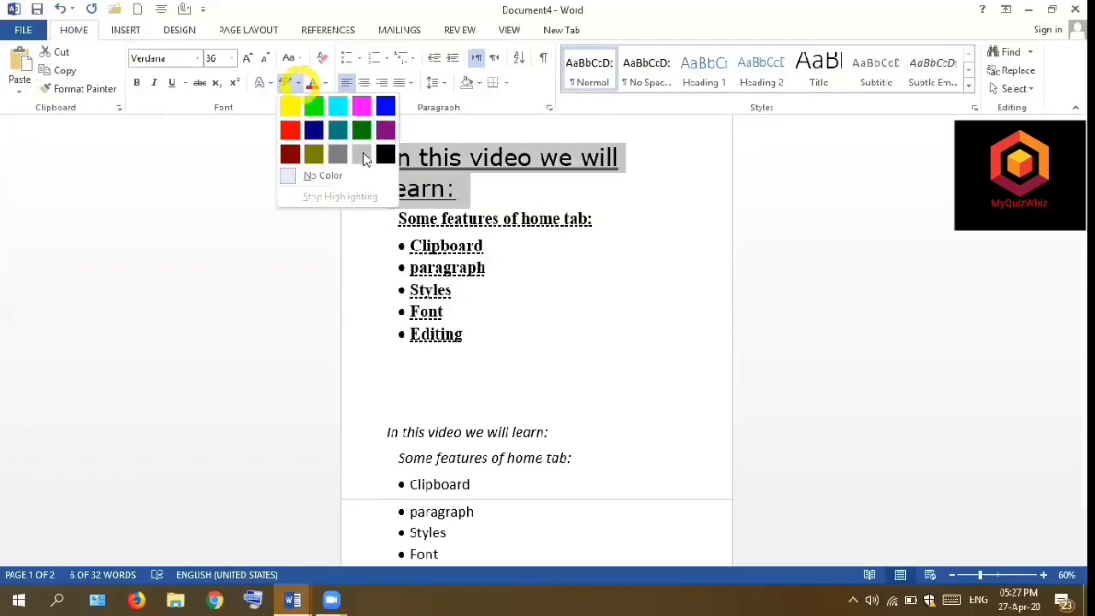
{"action": "left_click", "coordinate": [314, 108]}
{"action": "left_click", "coordinate": [607, 194]}
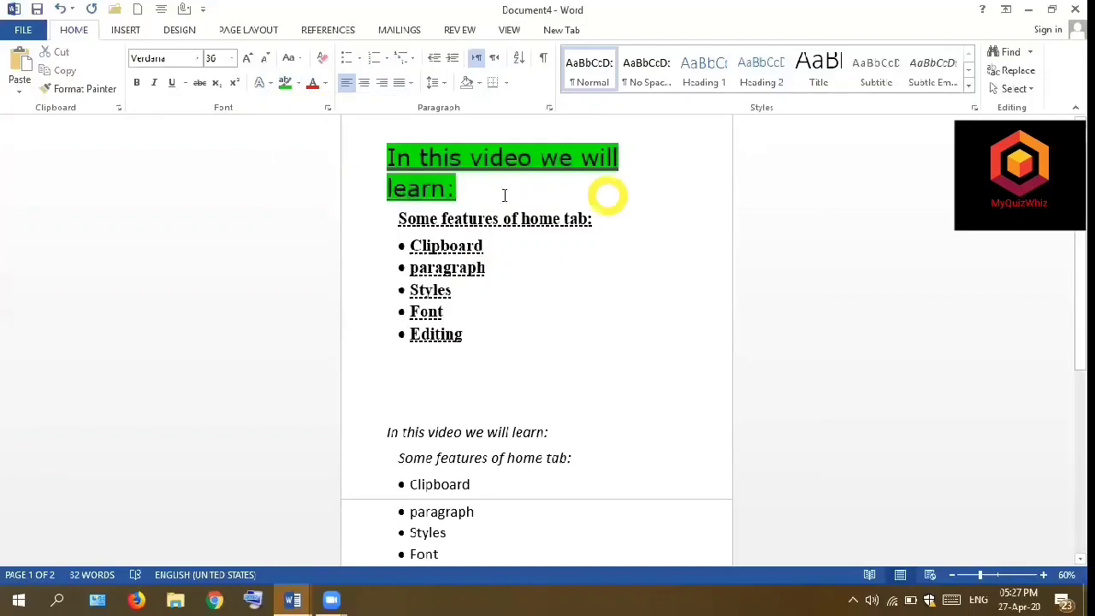
{"action": "left_click", "coordinate": [504, 195]}
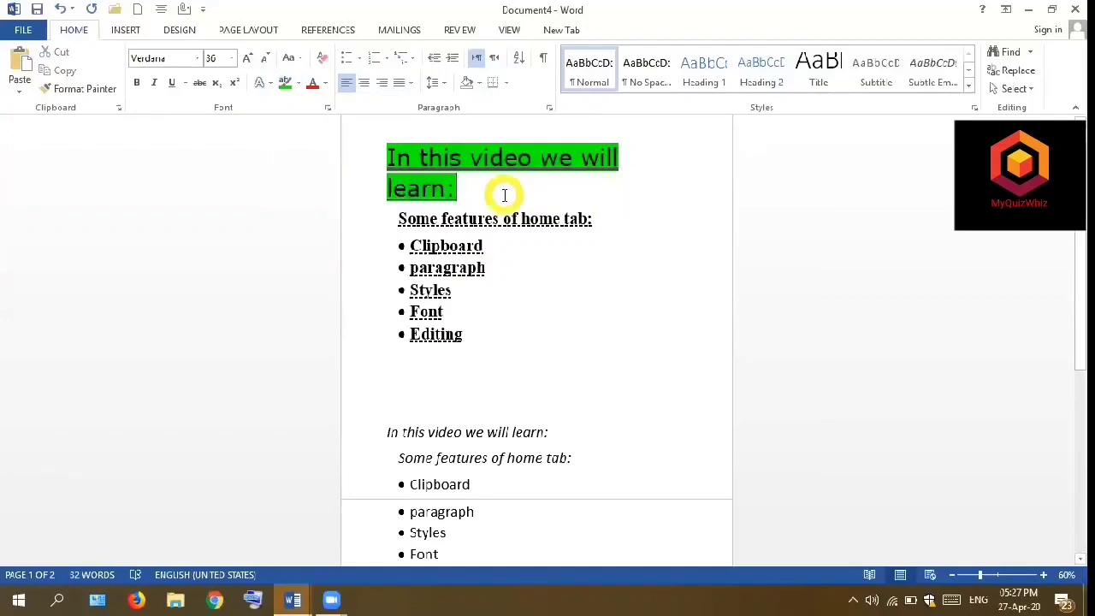
- Highlight the bulleted list from Clipboard to Editing in the upper text block in turquoise
{"action": "left_click", "coordinate": [487, 287]}
{"action": "left_click", "coordinate": [472, 334]}
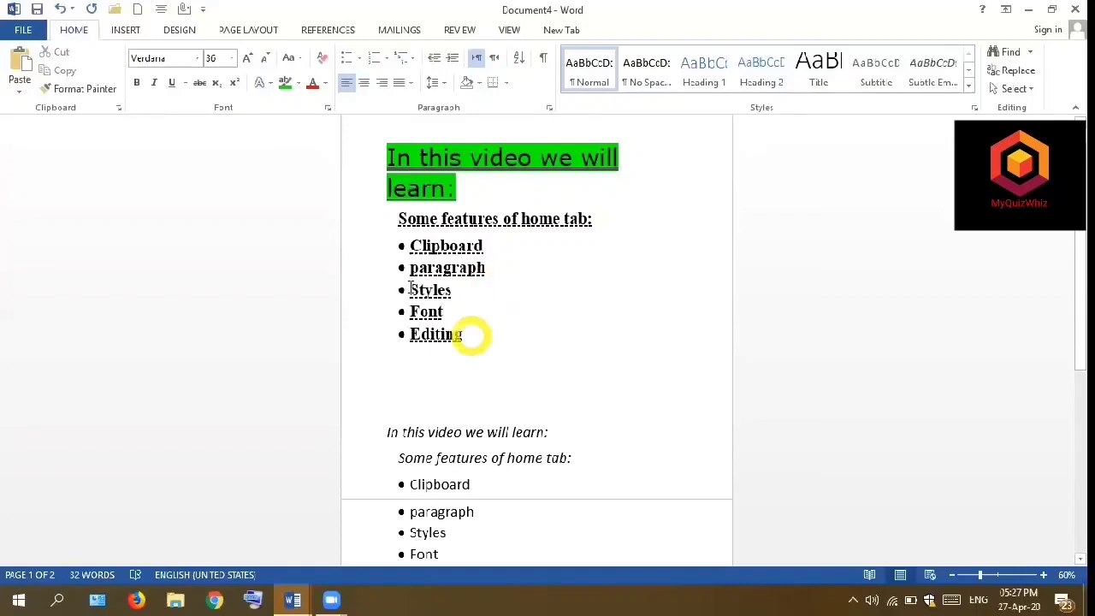
{"action": "left_click", "coordinate": [400, 262], "text": "shift"}
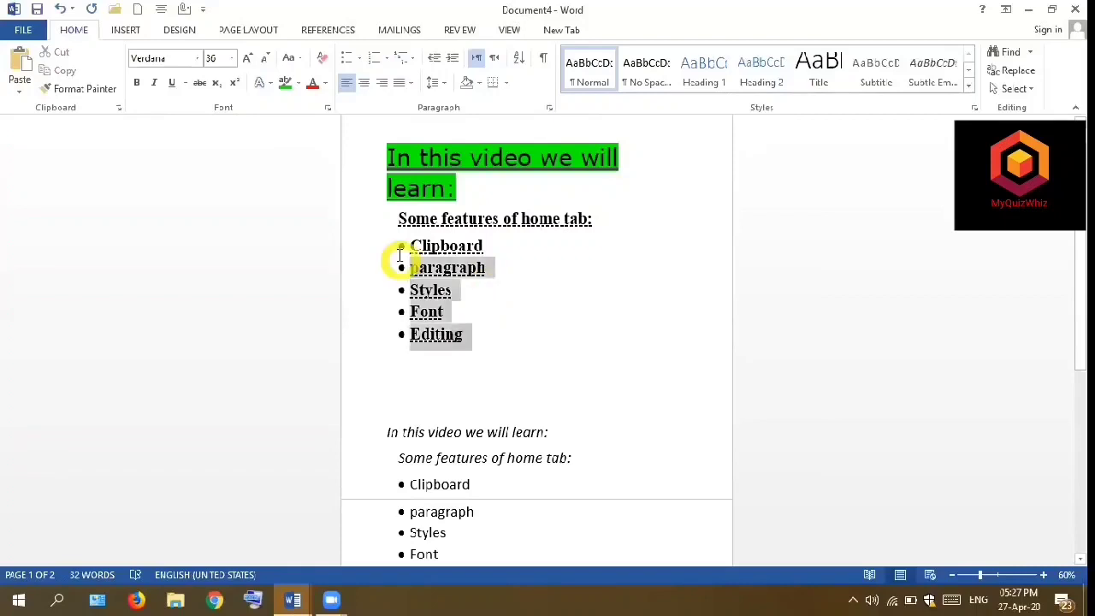
{"action": "left_click", "coordinate": [346, 200], "text": "shift"}
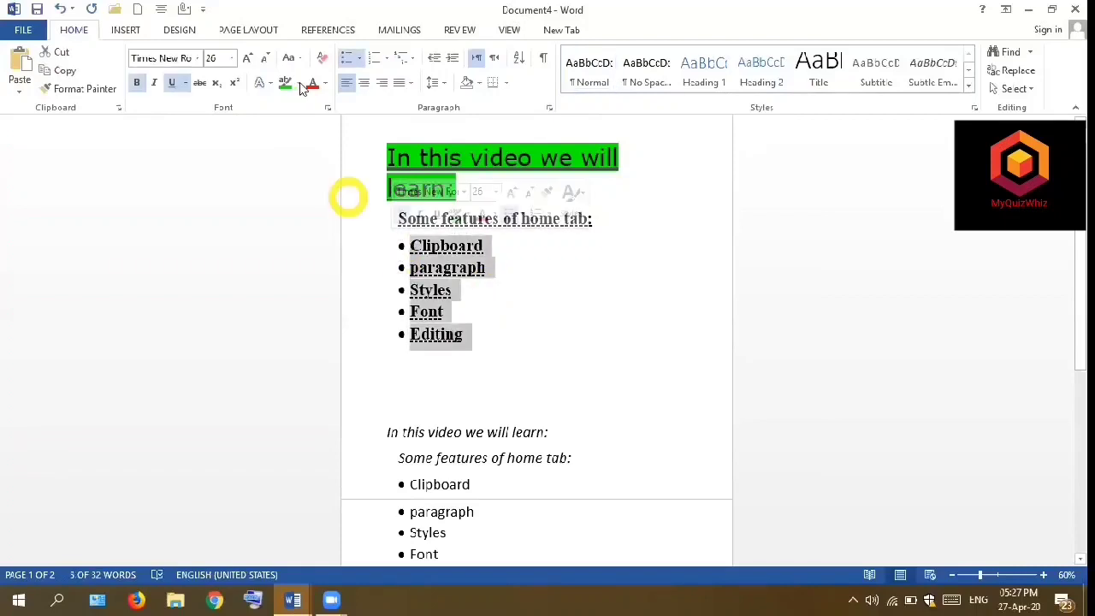
{"action": "left_click", "coordinate": [297, 83]}
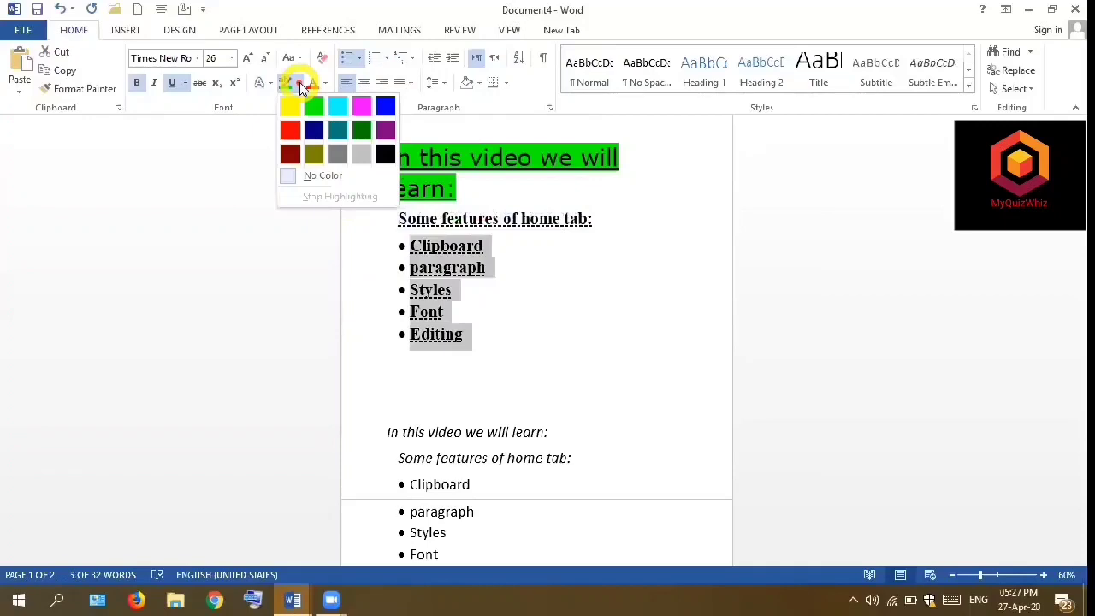
{"action": "left_click", "coordinate": [340, 106]}
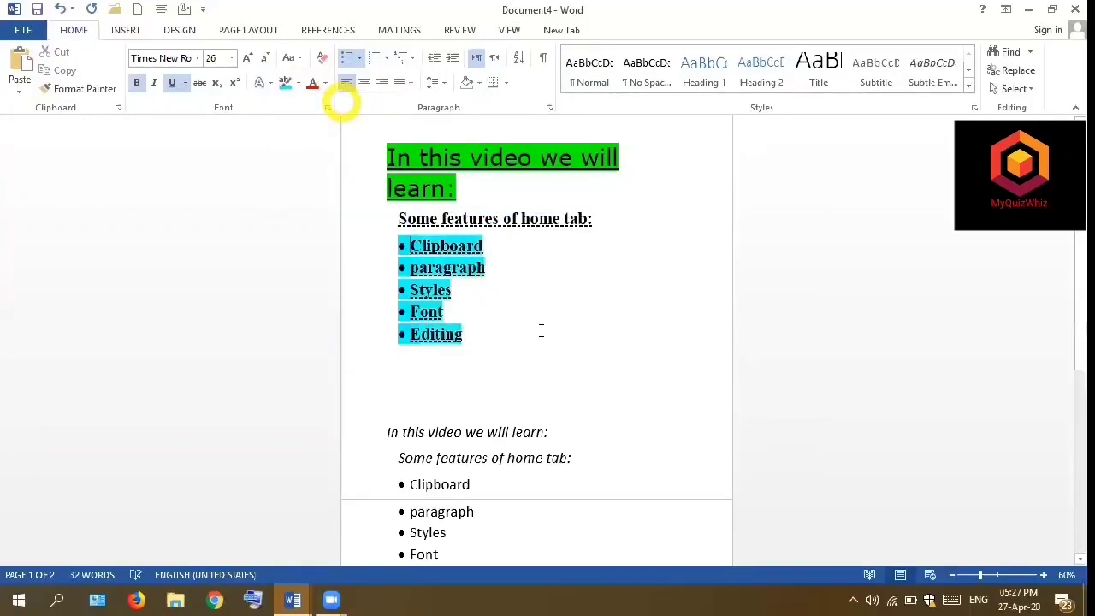
{"action": "left_click", "coordinate": [539, 330]}
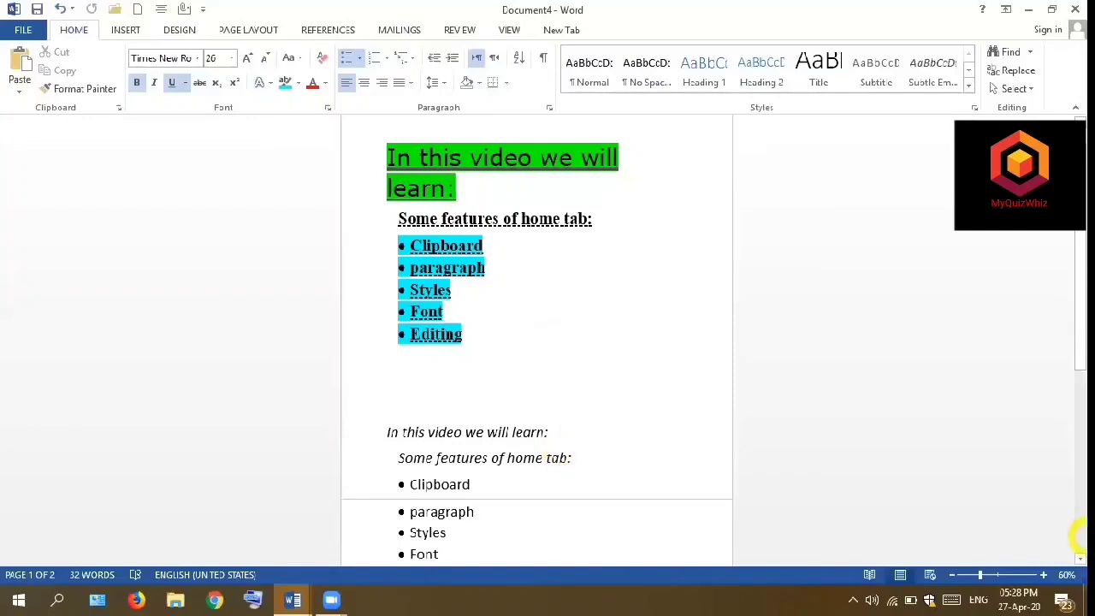
- Set the font colour of the bulleted list from Clipboard to Editing in the lower text block to red
{"action": "left_click", "coordinate": [1080, 538]}
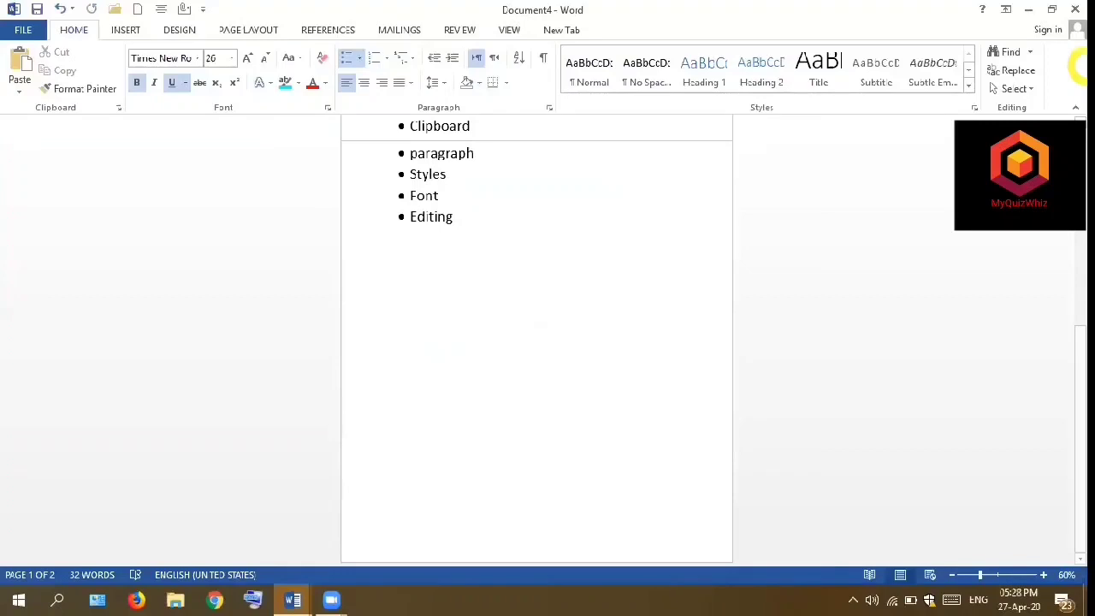
{"action": "left_click", "coordinate": [1080, 121]}
{"action": "left_click", "coordinate": [1079, 121]}
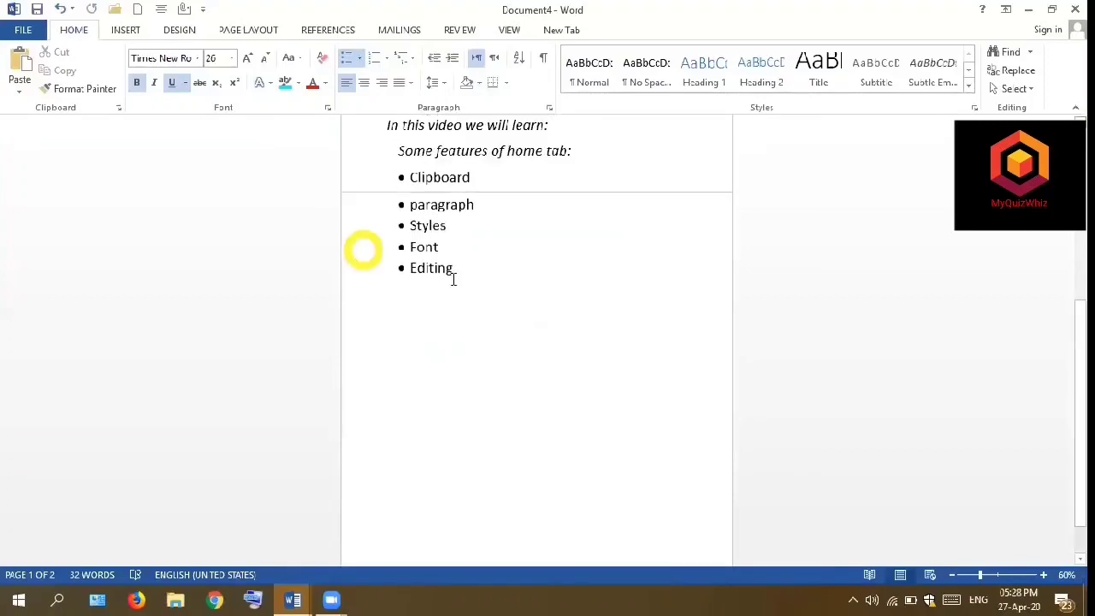
{"action": "left_click_drag", "start_coordinate": [396, 199], "coordinate": [394, 178]}
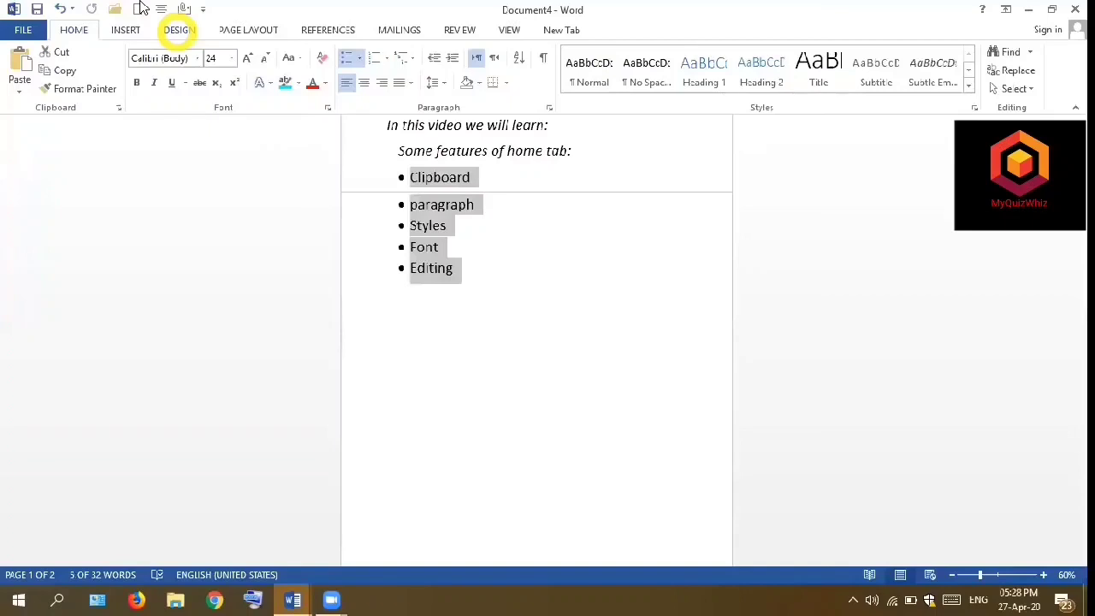
{"action": "left_click", "coordinate": [326, 85]}
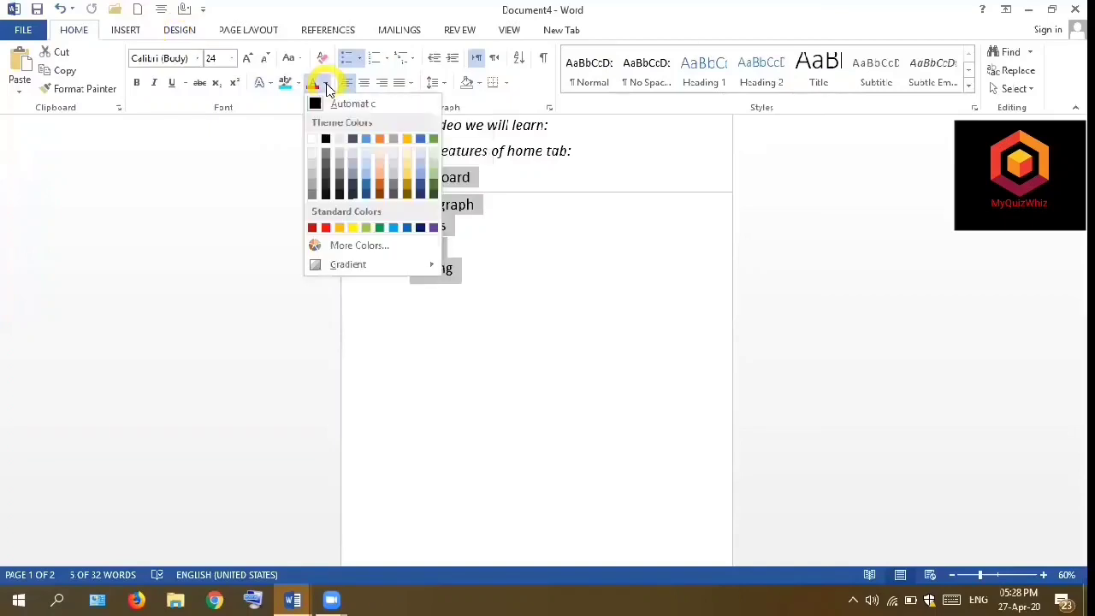
{"action": "left_click", "coordinate": [336, 158]}
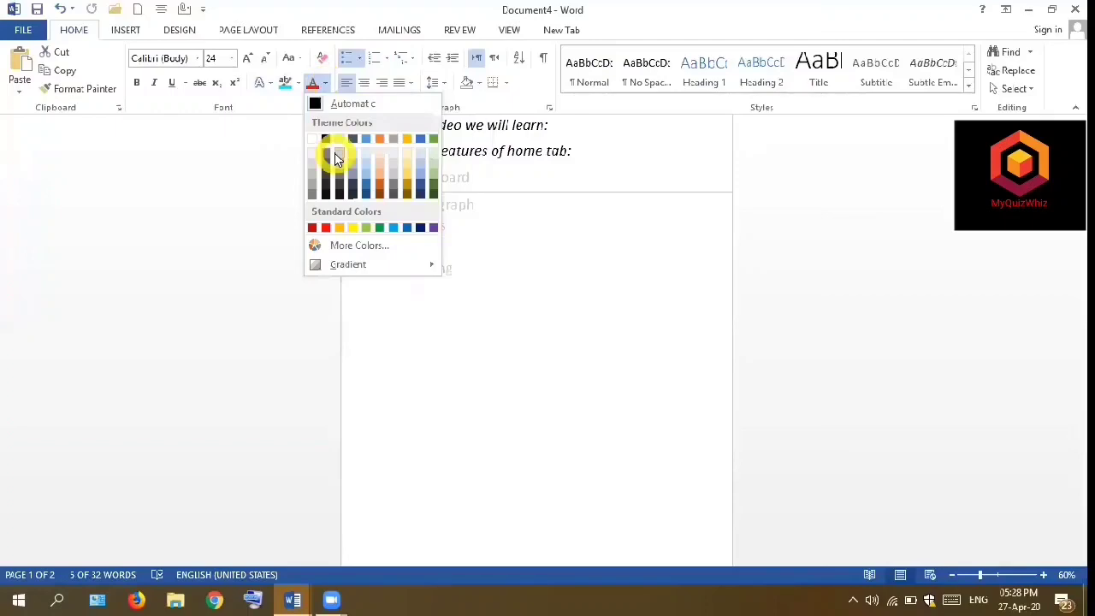
{"action": "left_click", "coordinate": [322, 228]}
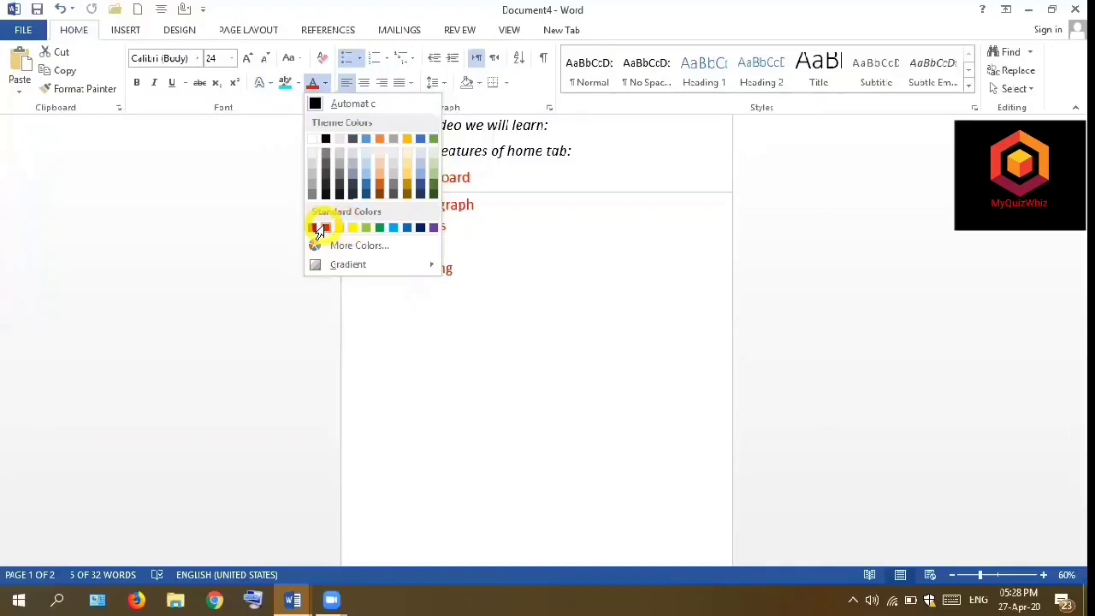
{"action": "left_click", "coordinate": [494, 237]}
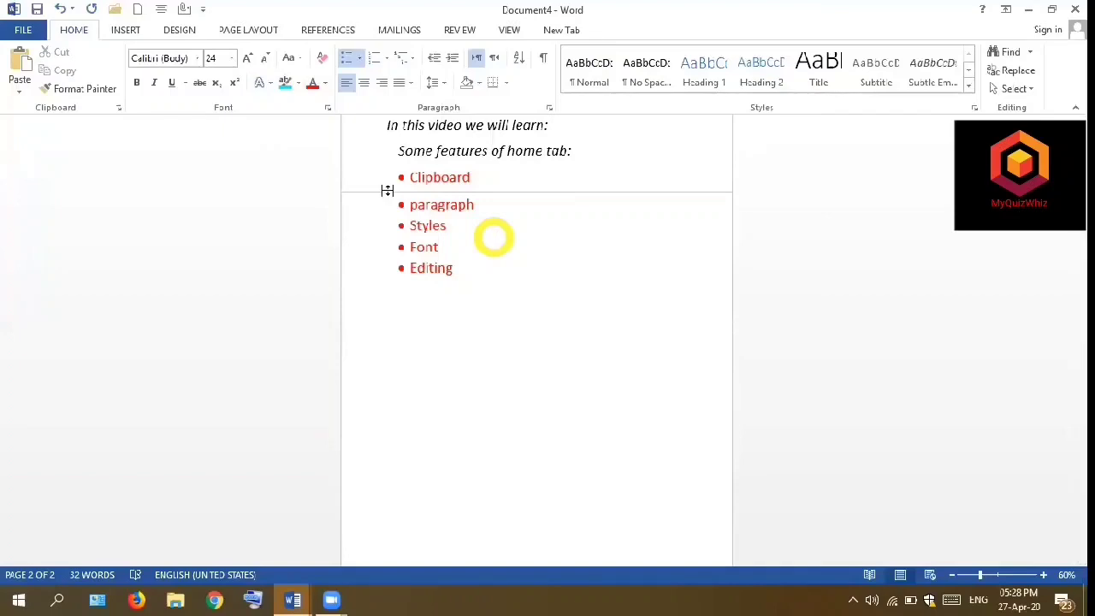
- Colour the lines "In this video we will learn:" and "Some features of home tab:" in the lower text block blue
{"action": "left_click", "coordinate": [582, 154]}
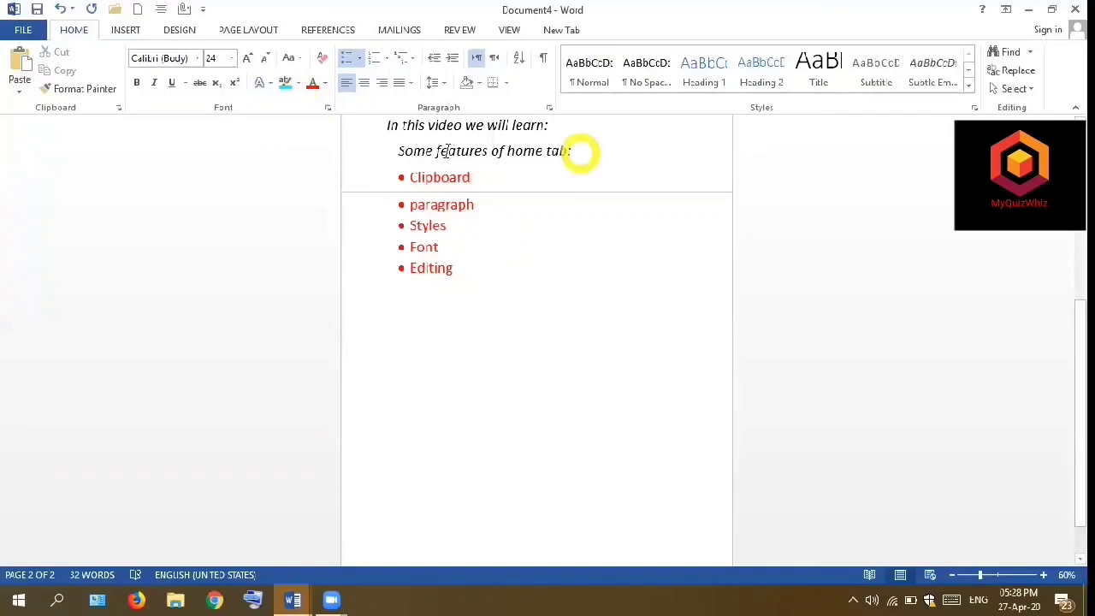
{"action": "left_click", "coordinate": [408, 142], "text": "shift"}
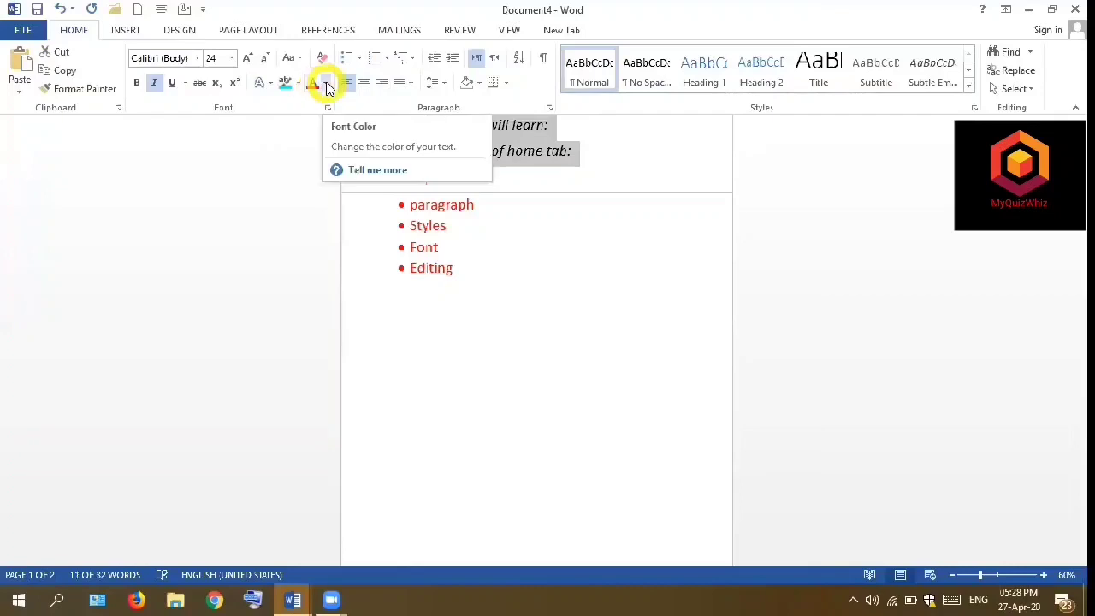
{"action": "left_click", "coordinate": [327, 85]}
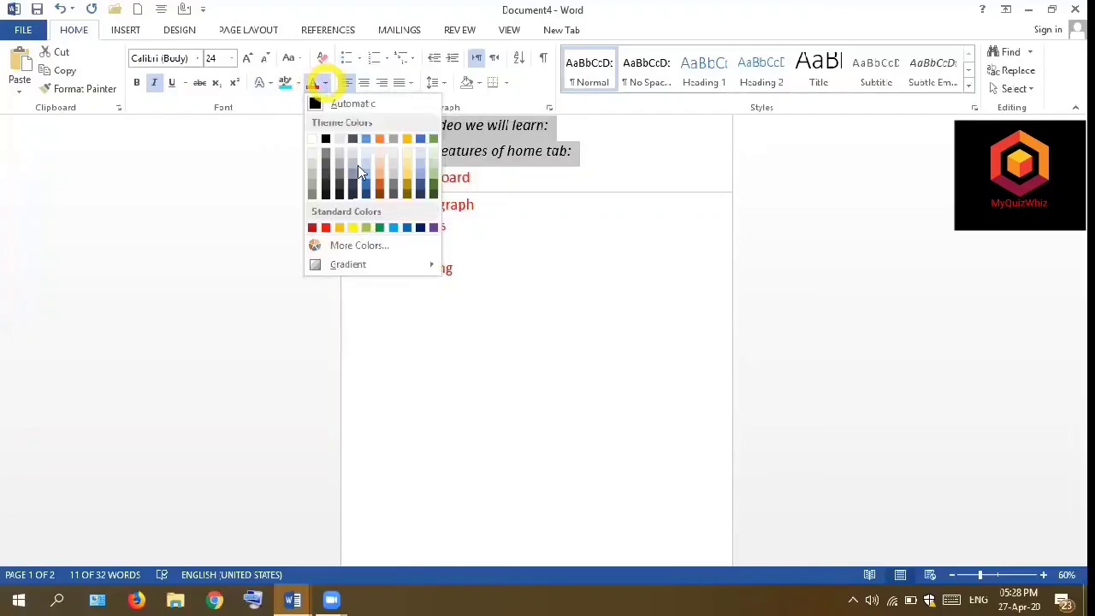
{"action": "left_click", "coordinate": [406, 227]}
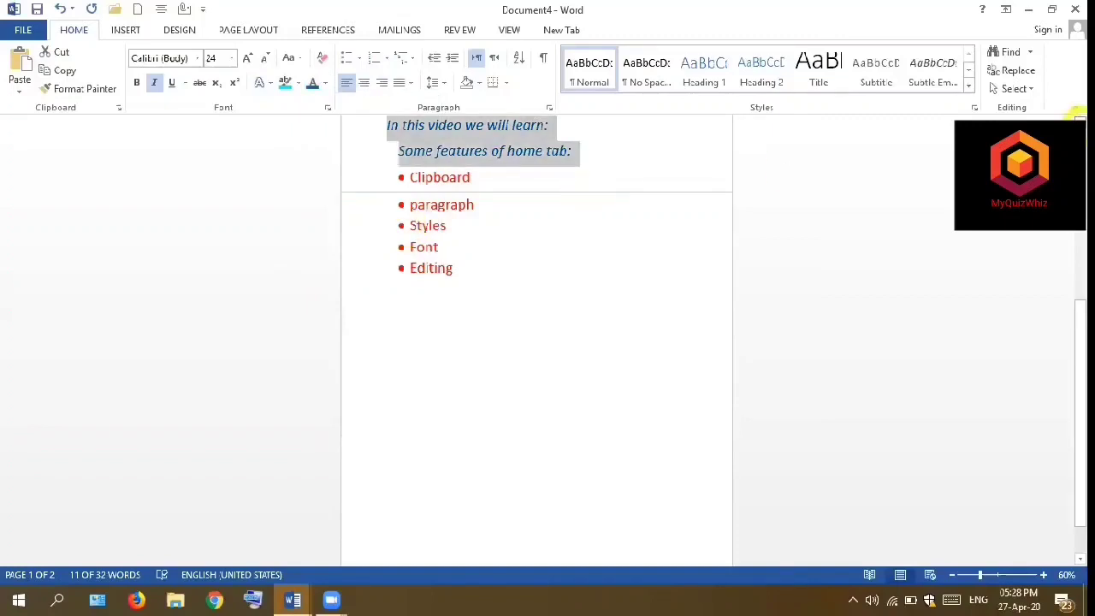
{"action": "left_click", "coordinate": [1080, 123]}
{"action": "left_click", "coordinate": [1080, 123]}
{"action": "left_click", "coordinate": [1080, 122]}
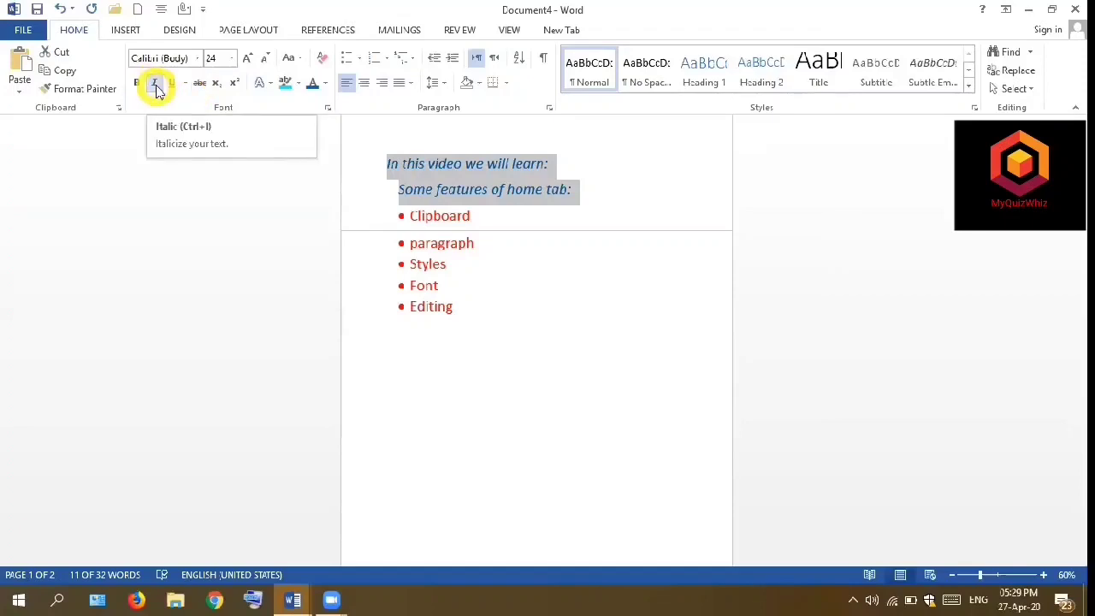
{"action": "left_click", "coordinate": [468, 306]}
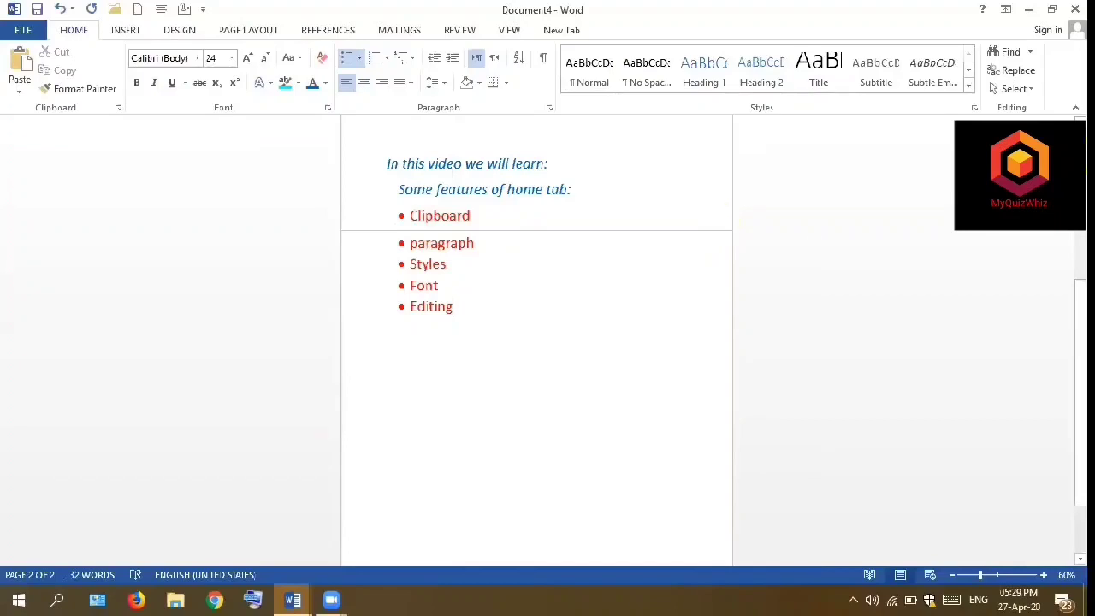
- Change the highlight of the entire upper text block, from "In this video we will learn:" to Editing, to gray
{"action": "left_click", "coordinate": [1079, 121]}
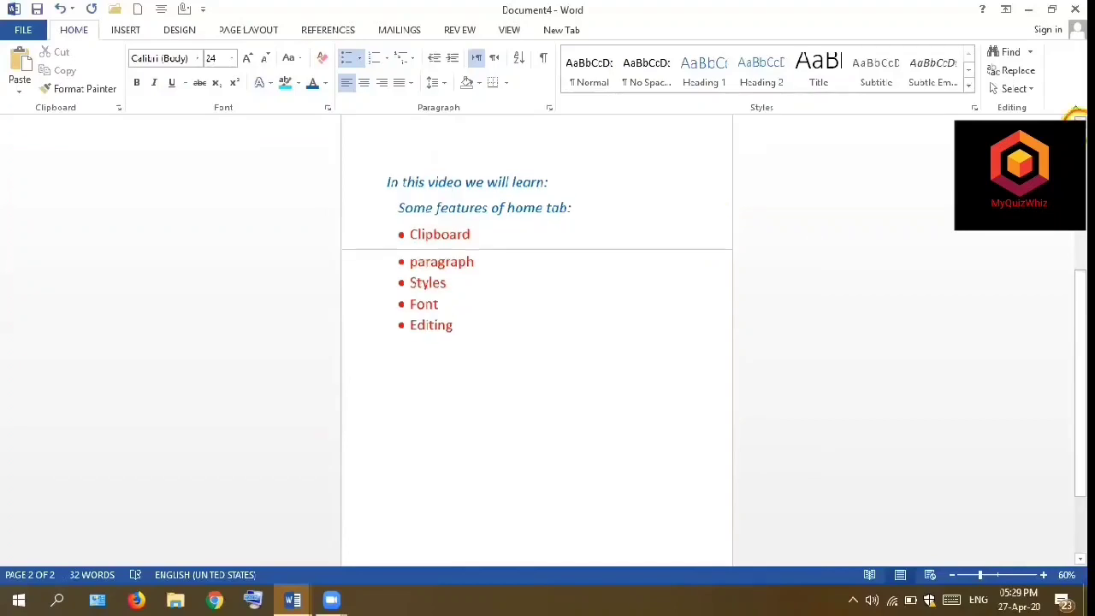
{"action": "left_click", "coordinate": [1080, 122]}
{"action": "left_click", "coordinate": [1080, 121]}
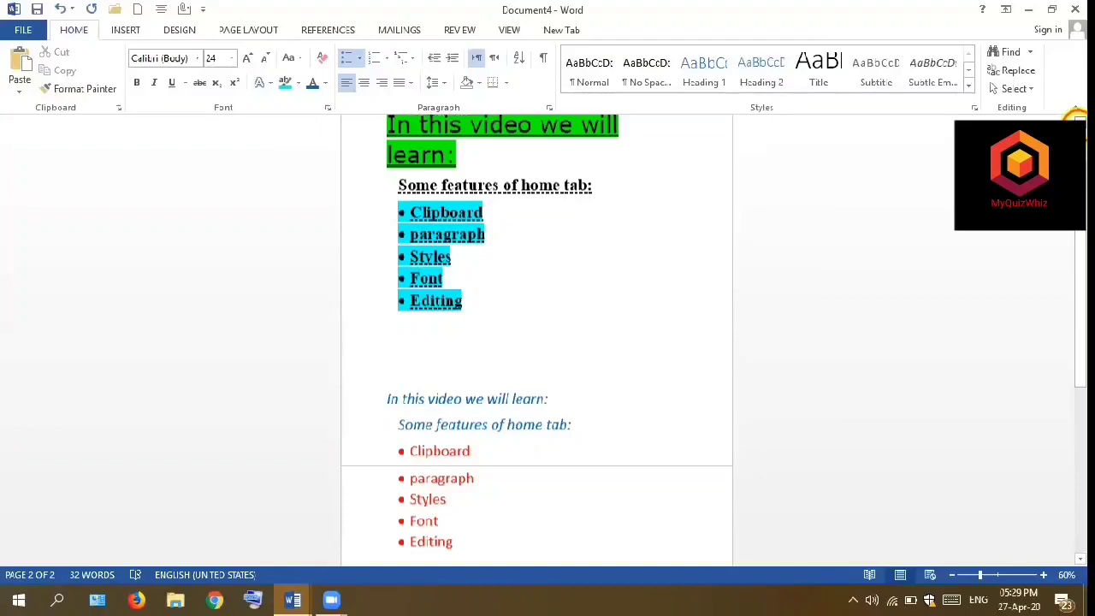
{"action": "left_click", "coordinate": [1080, 121]}
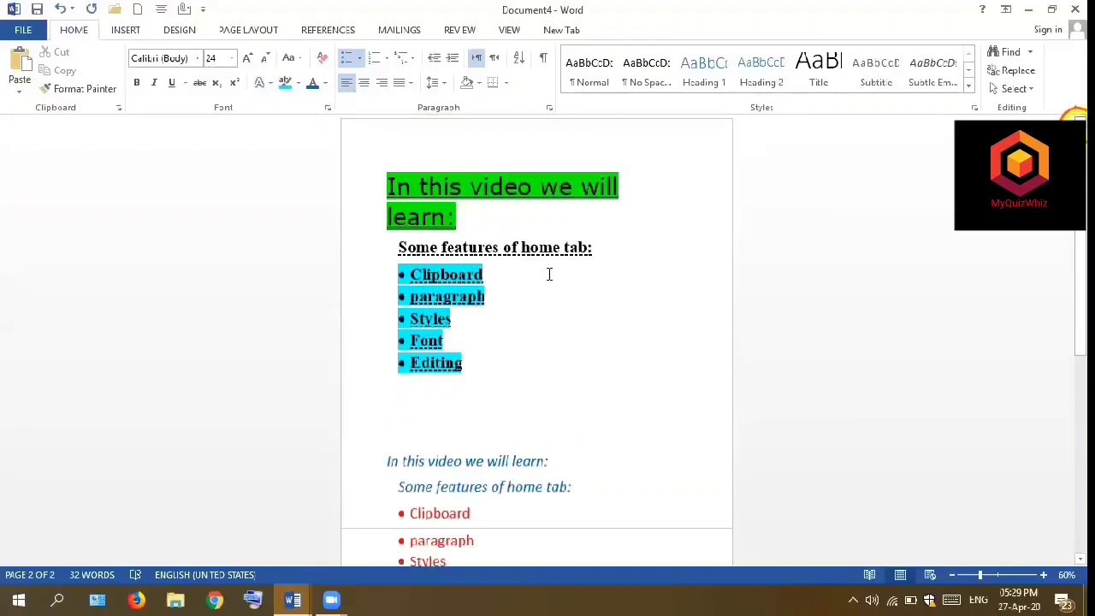
{"action": "left_click_drag", "start_coordinate": [470, 362], "coordinate": [406, 186]}
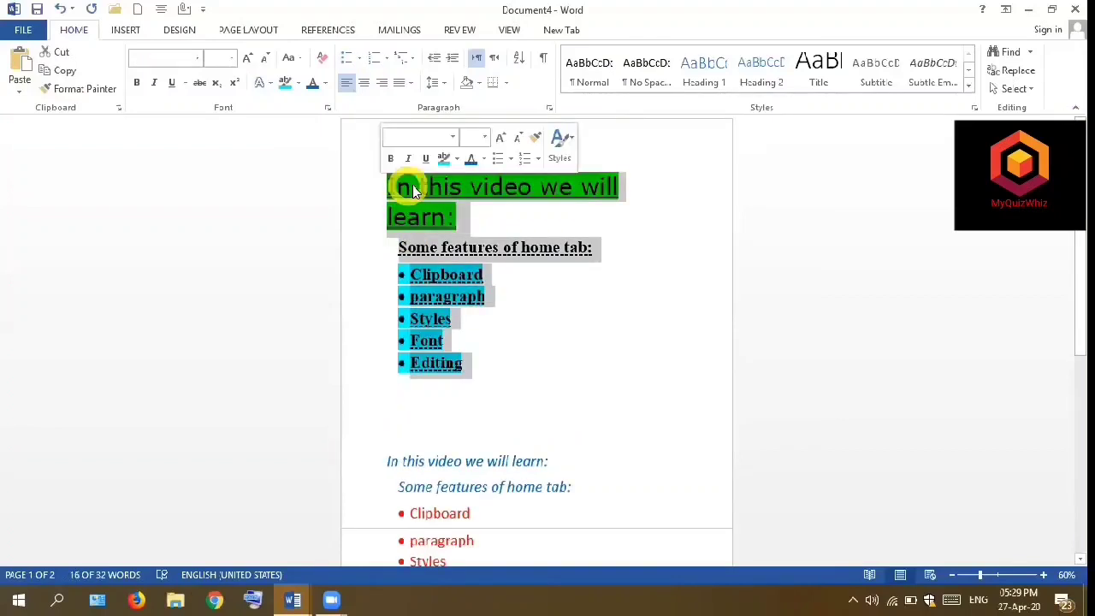
{"action": "left_click", "coordinate": [458, 158]}
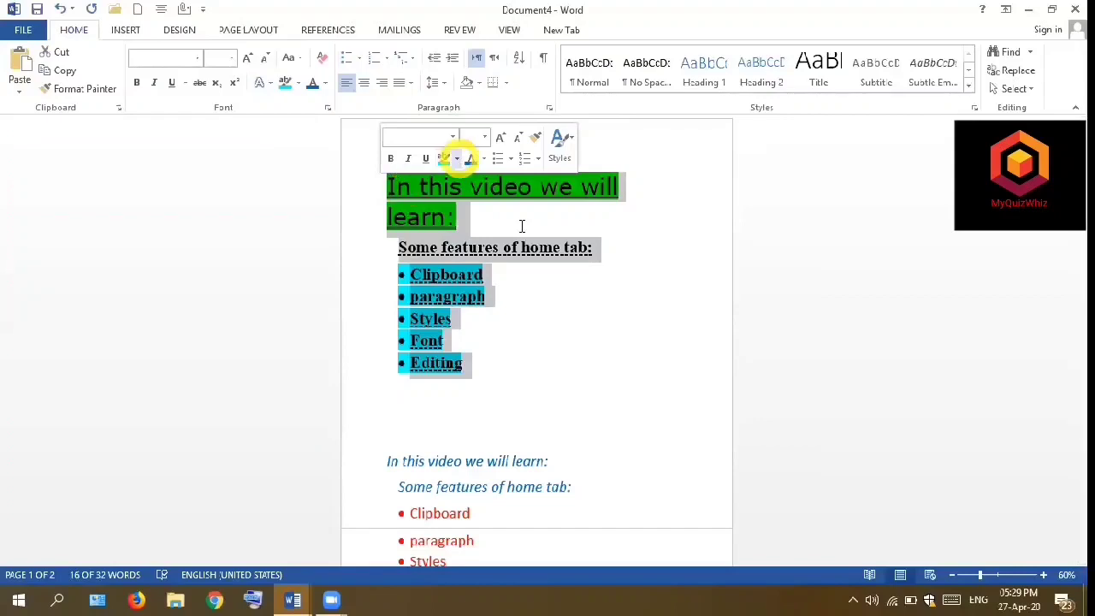
{"action": "left_click", "coordinate": [512, 315]}
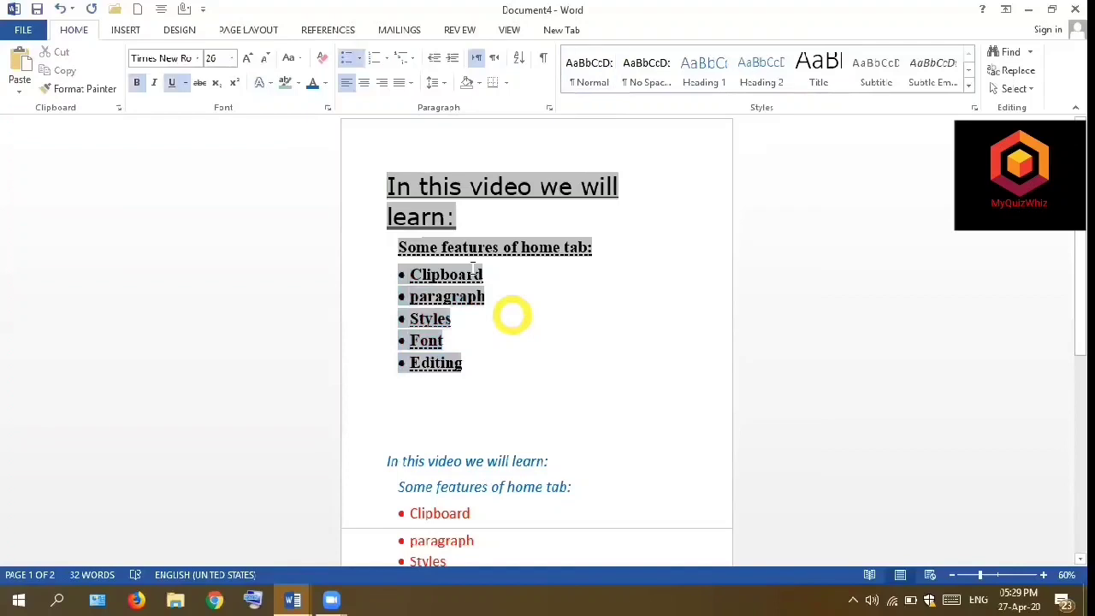
{"action": "left_click", "coordinate": [203, 84]}
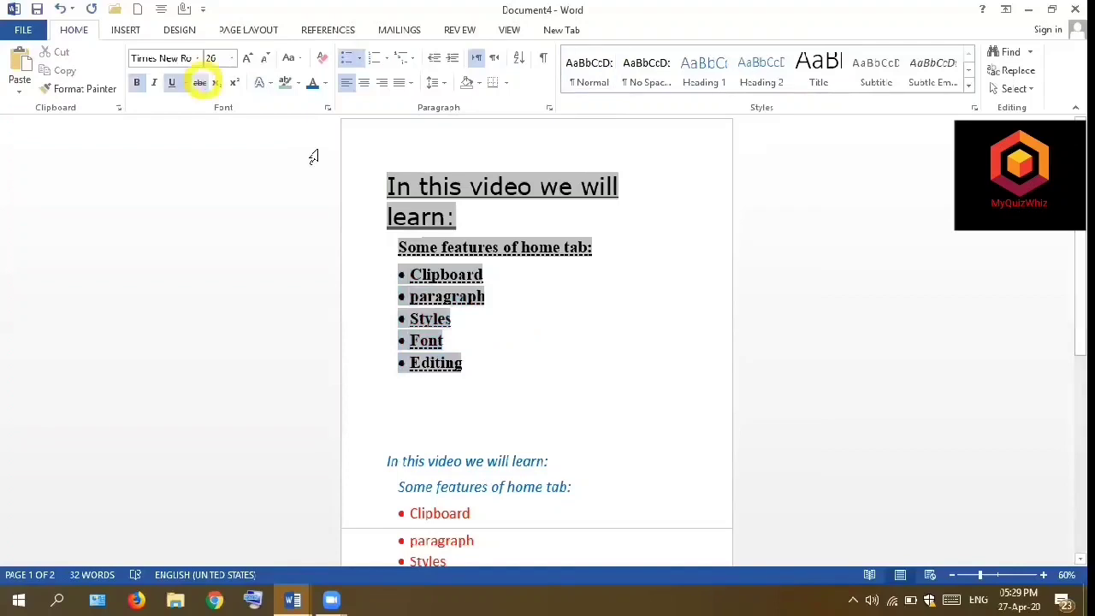
{"action": "left_click", "coordinate": [519, 426]}
- Apply sentence case to the two blue italic lines above the bulleted list in the lower text block
{"action": "left_click_drag", "start_coordinate": [572, 488], "coordinate": [387, 462]}
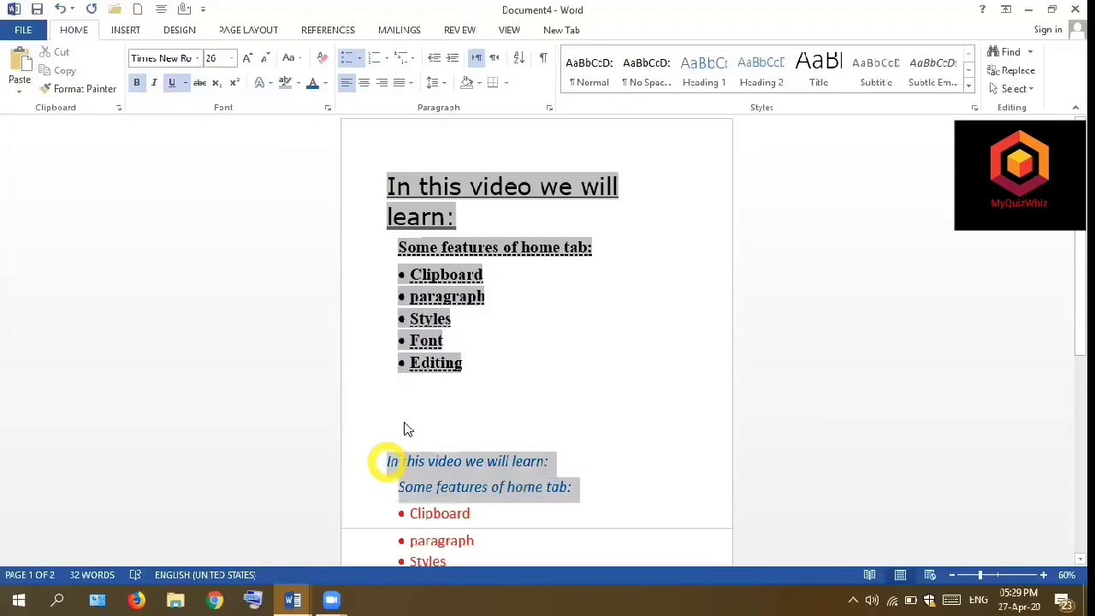
{"action": "left_click", "coordinate": [299, 66]}
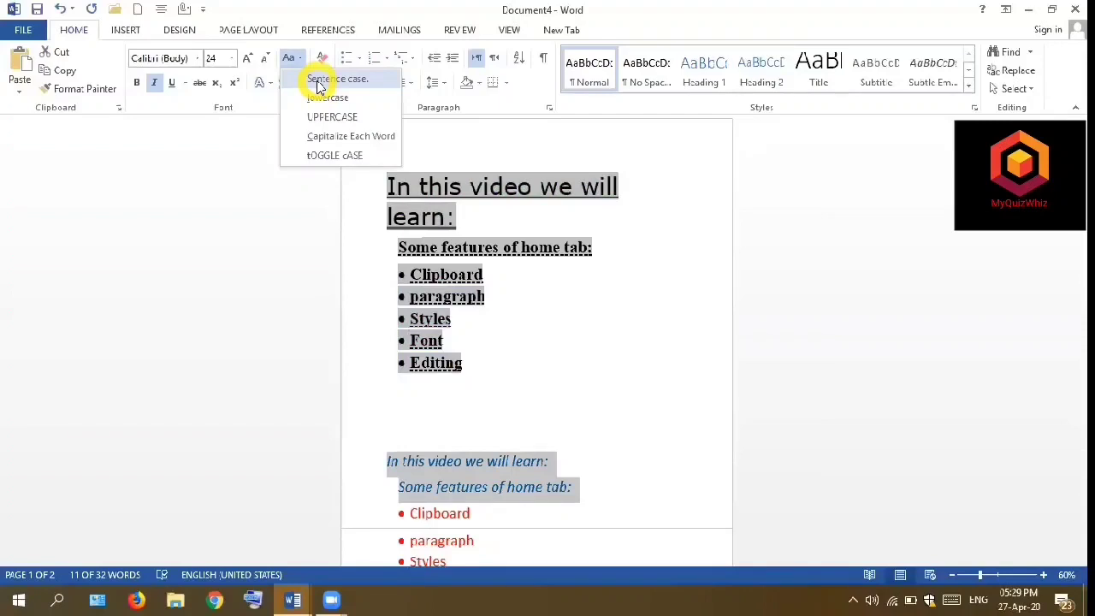
{"action": "left_click", "coordinate": [318, 82]}
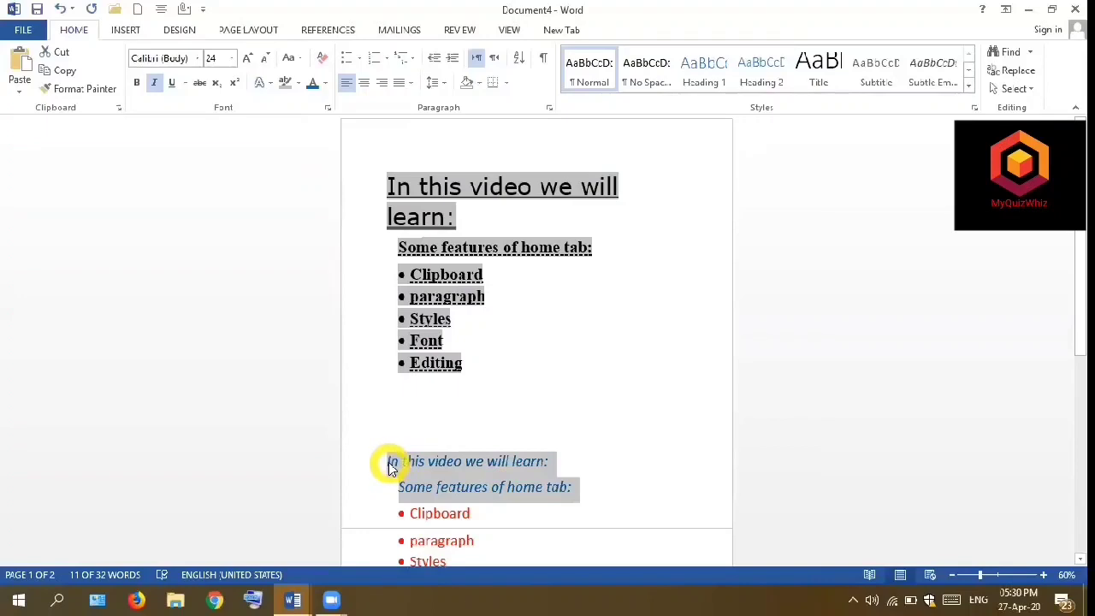
- Convert the two blue italic lines in the lower text block to lowercase
{"action": "left_click_drag", "start_coordinate": [579, 487], "coordinate": [387, 467]}
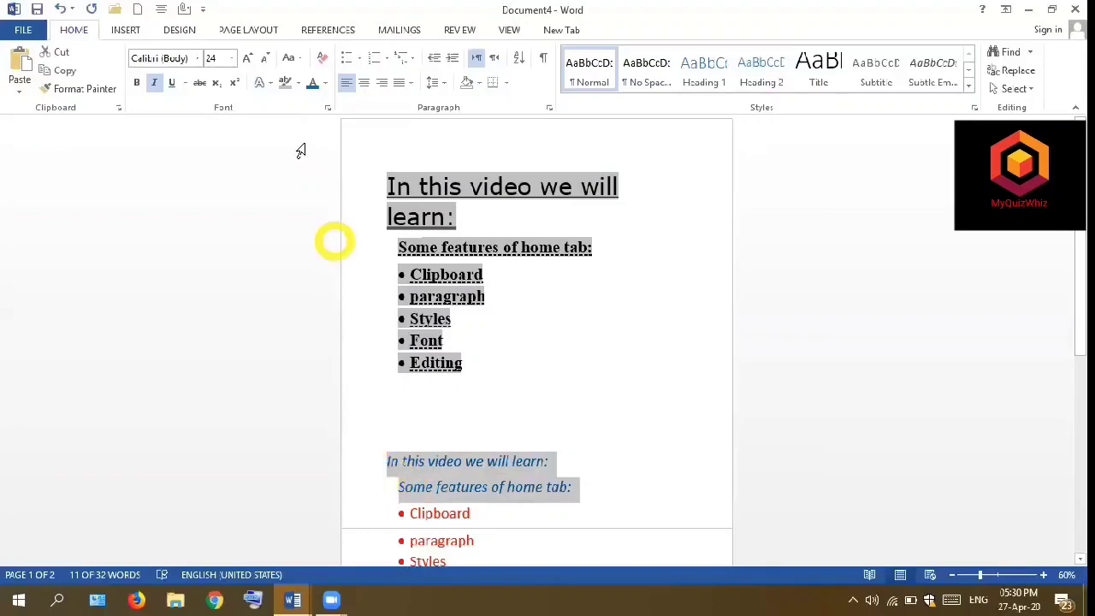
{"action": "left_click", "coordinate": [300, 60]}
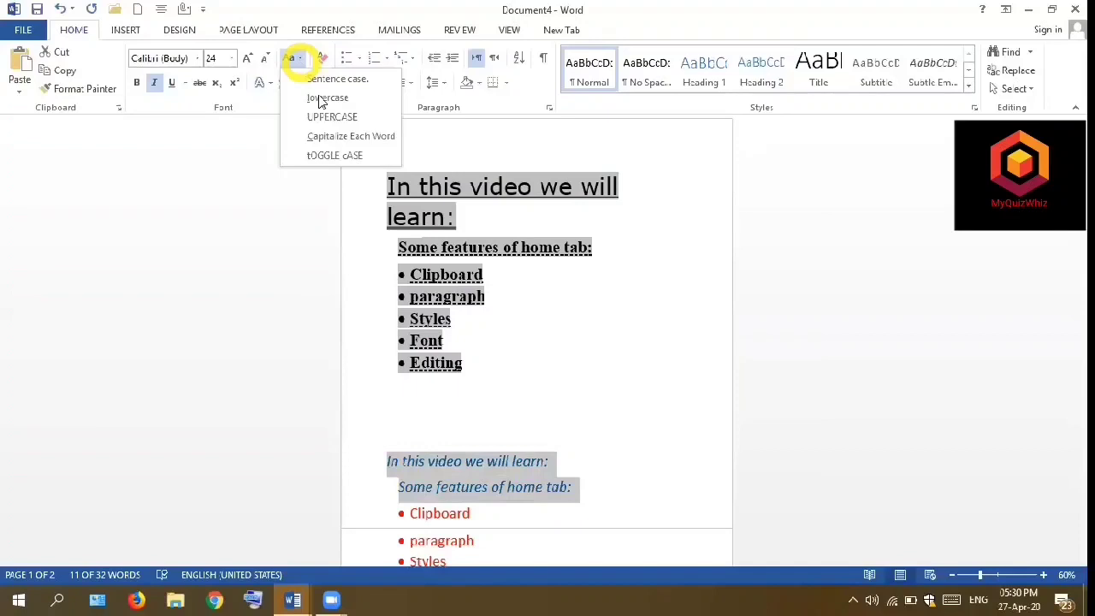
{"action": "left_click", "coordinate": [326, 97]}
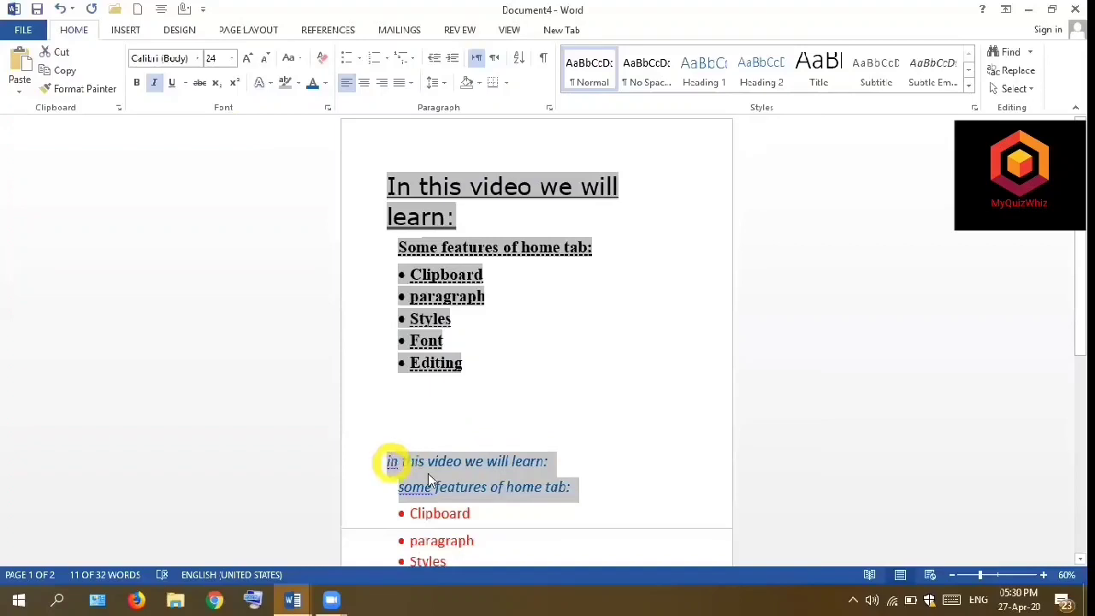
- Convert the two blue italic lines in the lower text block to uppercase
{"action": "left_click", "coordinate": [571, 488]}
{"action": "left_click_drag", "start_coordinate": [572, 488], "coordinate": [491, 486]}
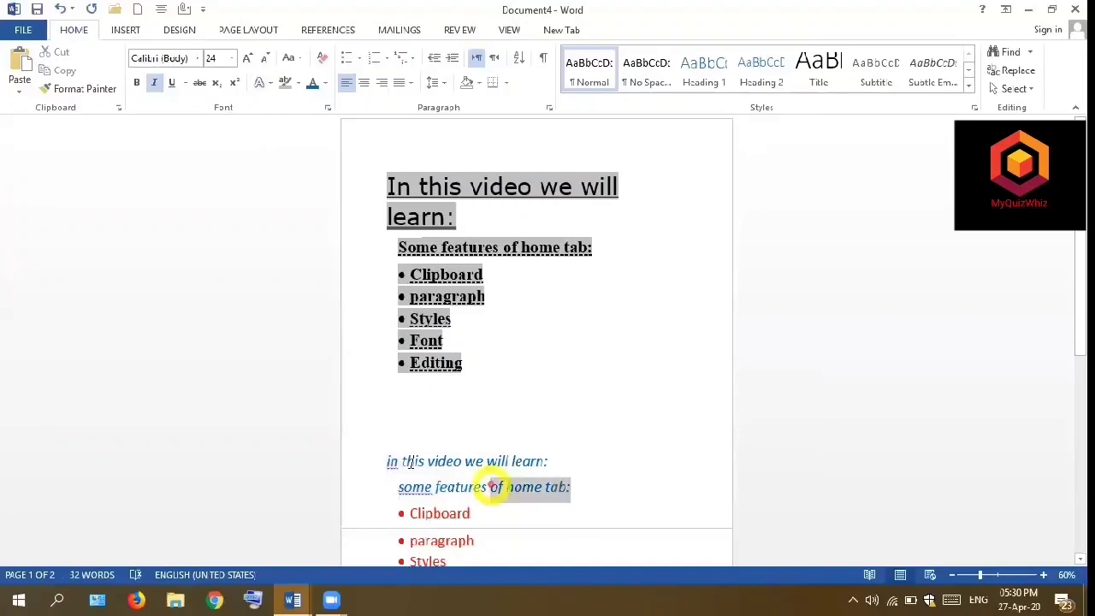
{"action": "left_click", "coordinate": [388, 461], "text": "shift"}
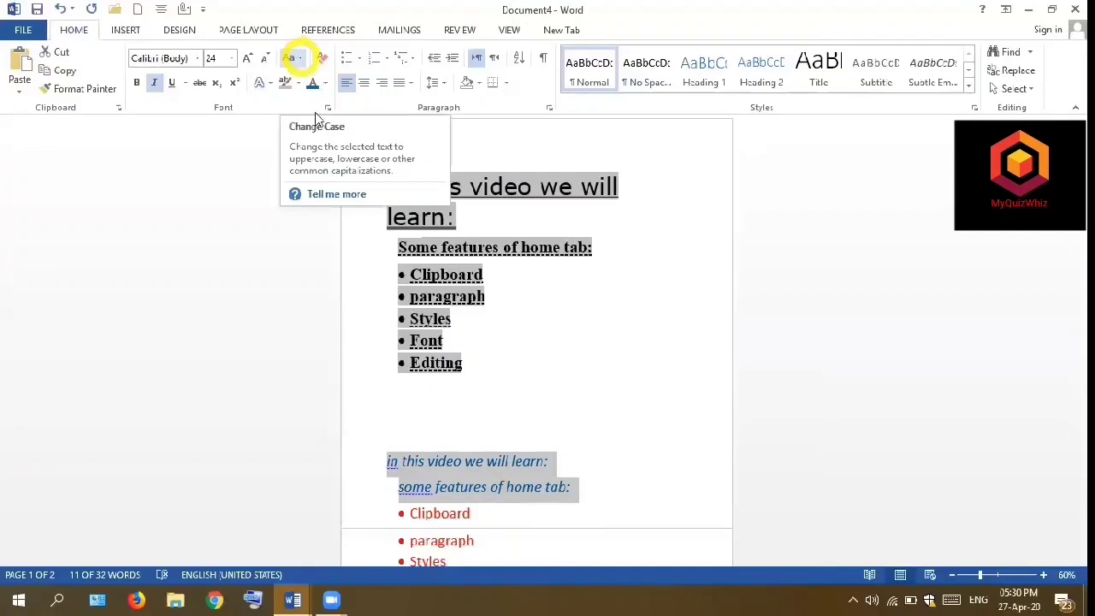
{"action": "left_click", "coordinate": [300, 57]}
{"action": "left_click", "coordinate": [318, 116]}
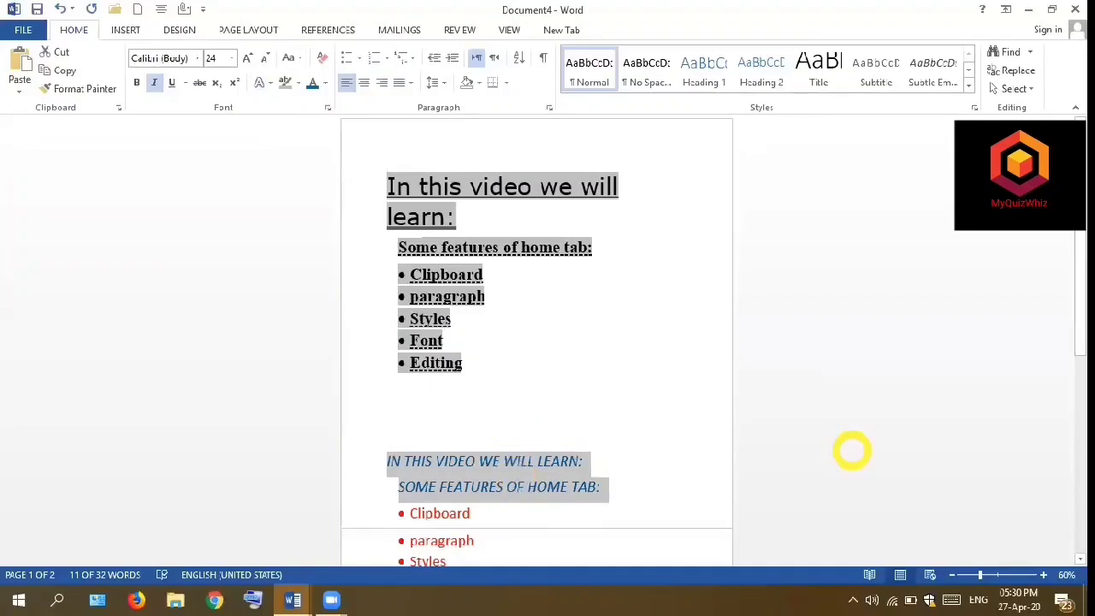
- Capitalize each word in the two blue italic lines of the lower text block
{"action": "left_click", "coordinate": [1080, 558]}
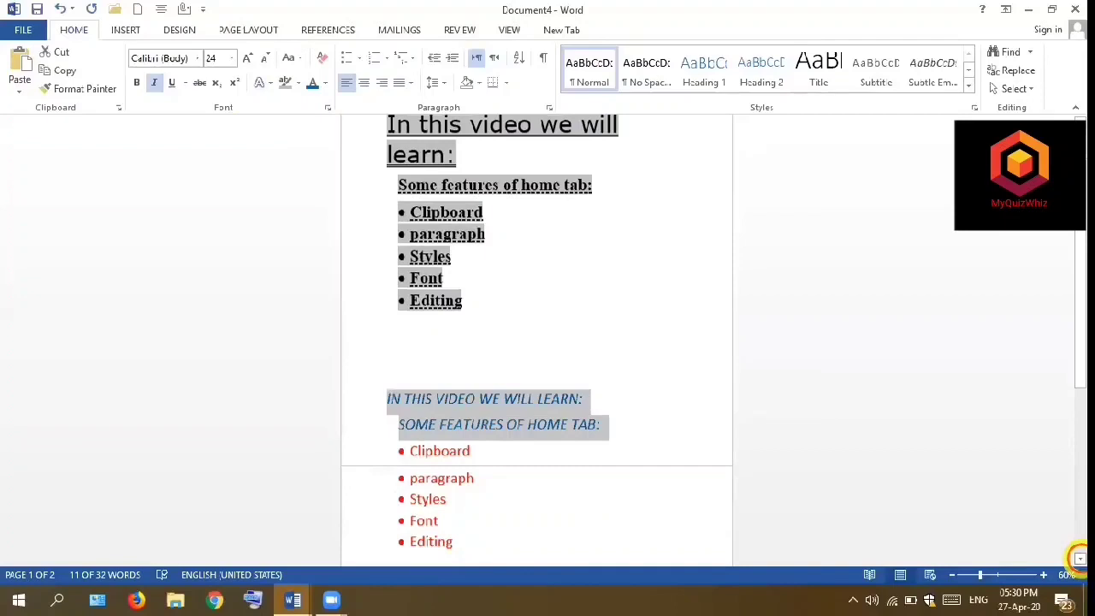
{"action": "left_click", "coordinate": [1080, 558]}
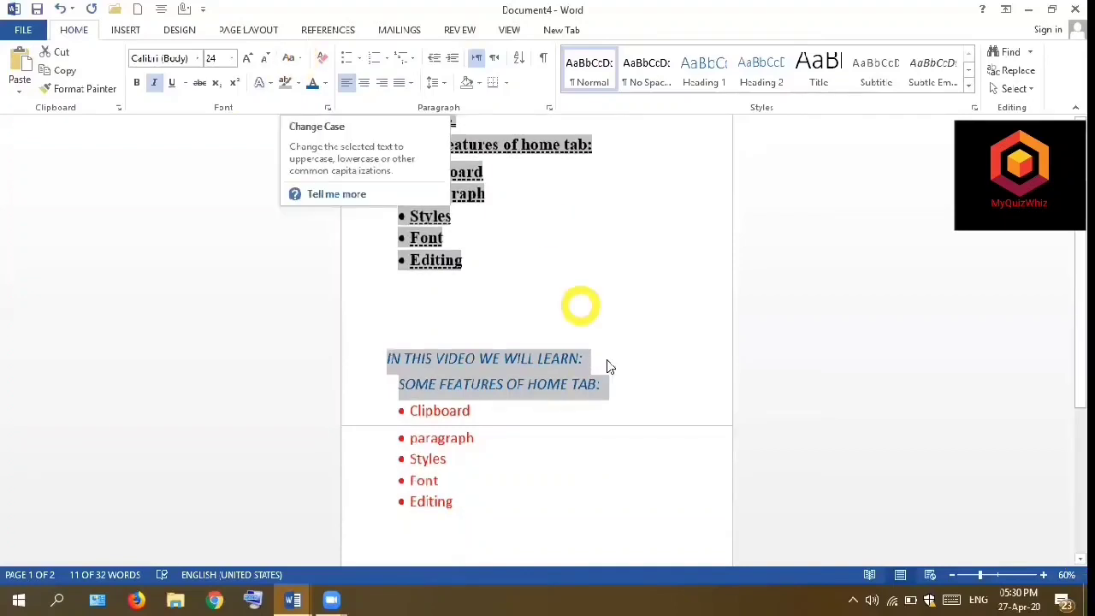
{"action": "left_click", "coordinate": [603, 387]}
{"action": "left_click_drag", "start_coordinate": [466, 373], "coordinate": [387, 367]}
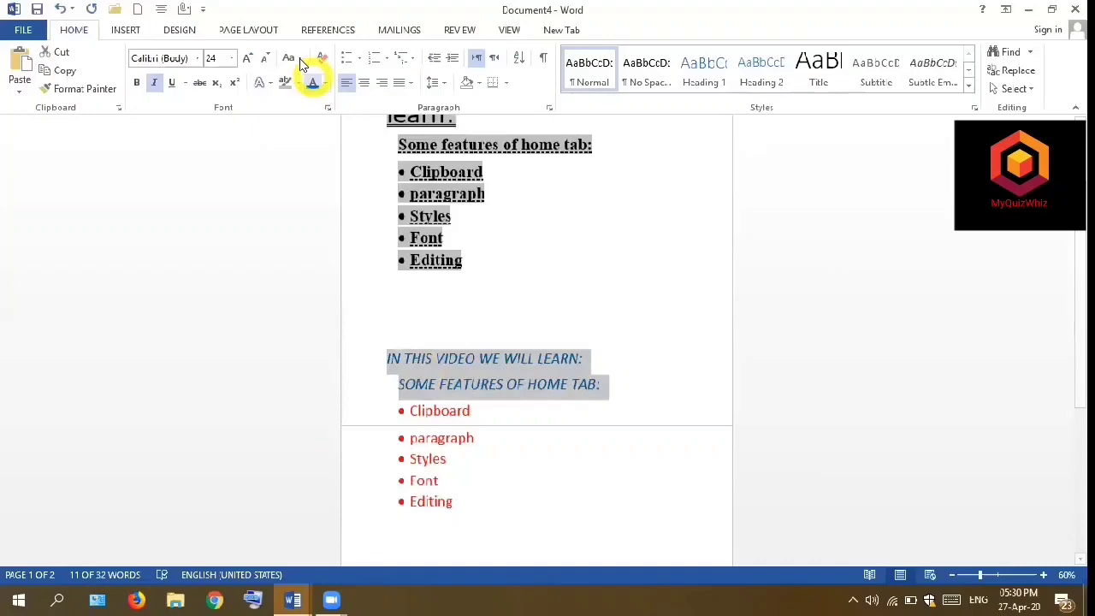
{"action": "left_click", "coordinate": [294, 58]}
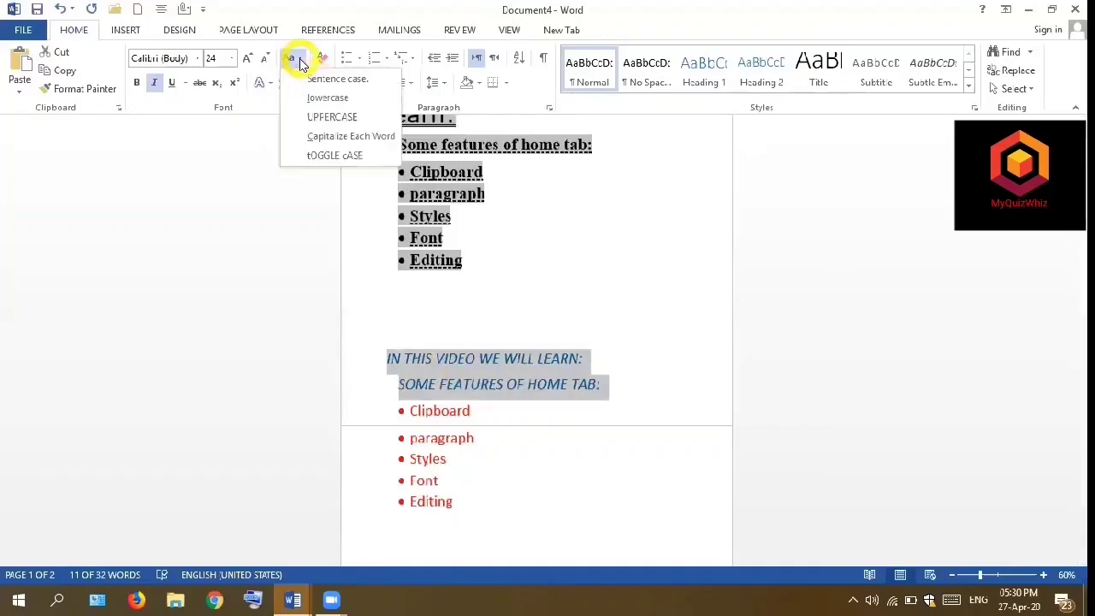
{"action": "left_click", "coordinate": [319, 141]}
{"action": "left_click", "coordinate": [433, 312]}
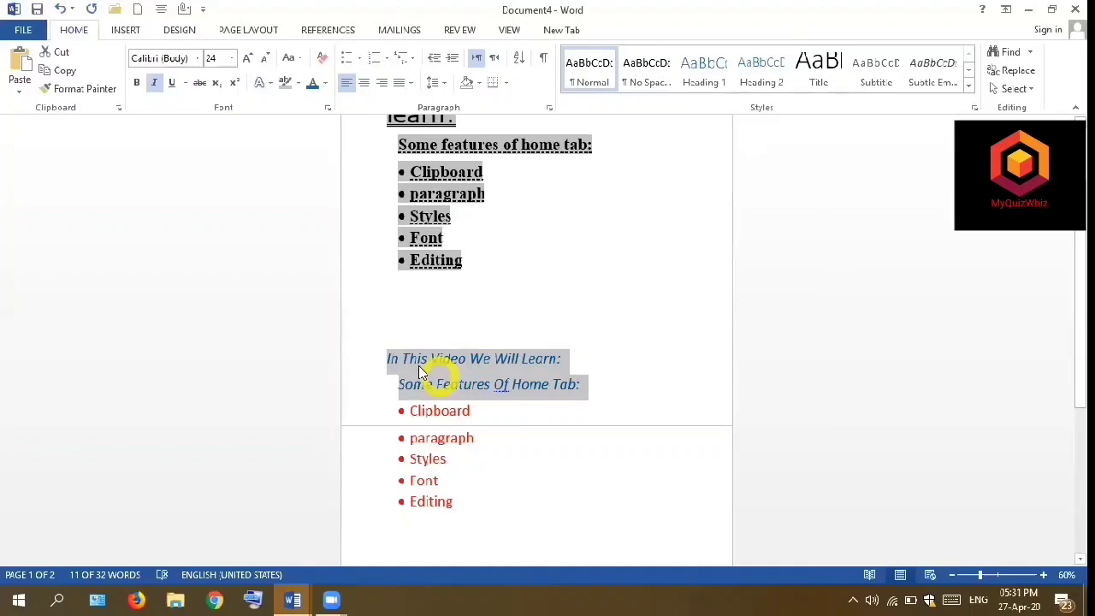
{"action": "left_click", "coordinate": [556, 484]}
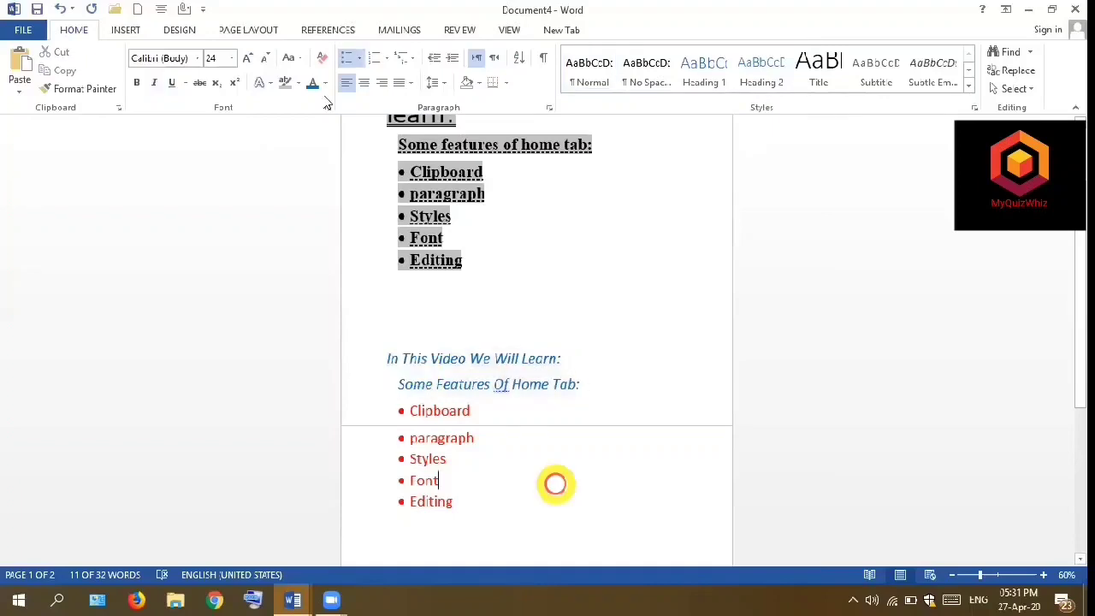
- Toggle the case of the two blue italic lines above the bulleted list in the lower text block
{"action": "left_click", "coordinate": [298, 58]}
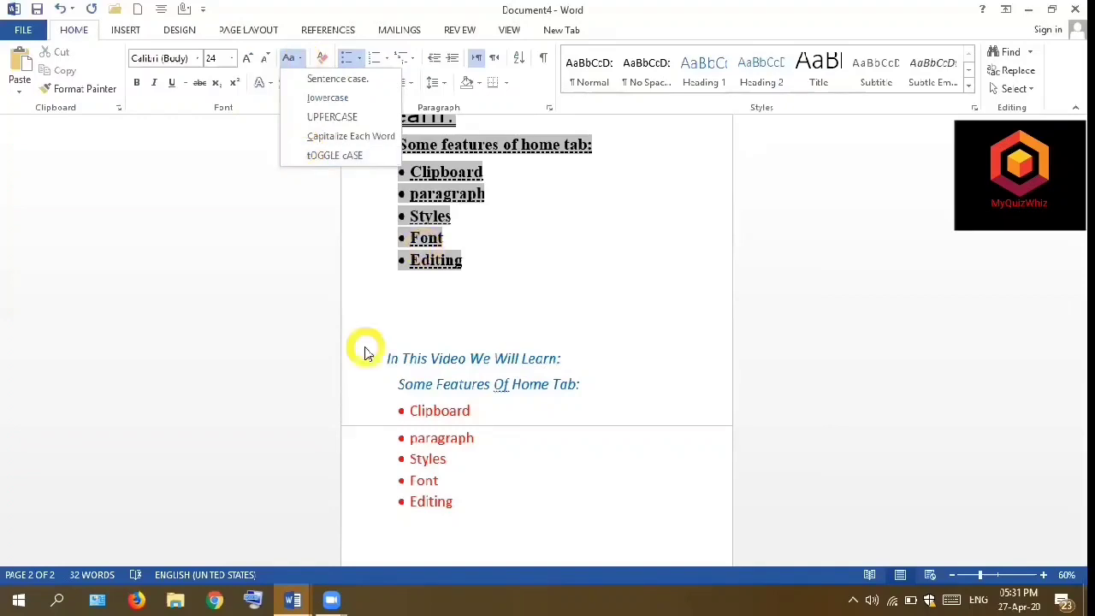
{"action": "left_click", "coordinate": [581, 385]}
{"action": "left_click_drag", "start_coordinate": [581, 385], "coordinate": [440, 384]}
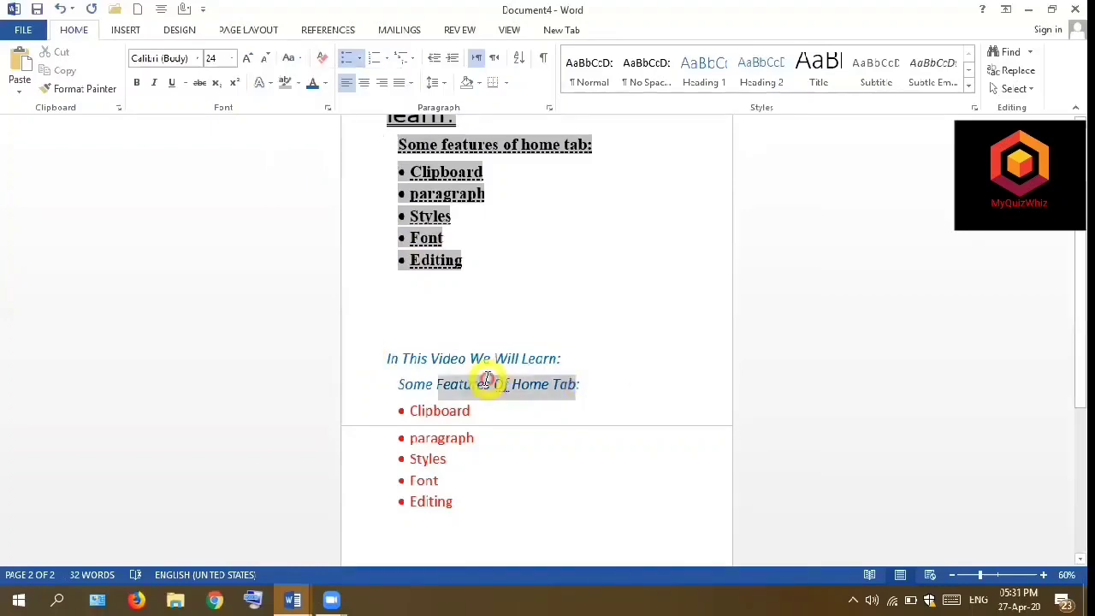
{"action": "left_click", "coordinate": [391, 360], "text": "shift"}
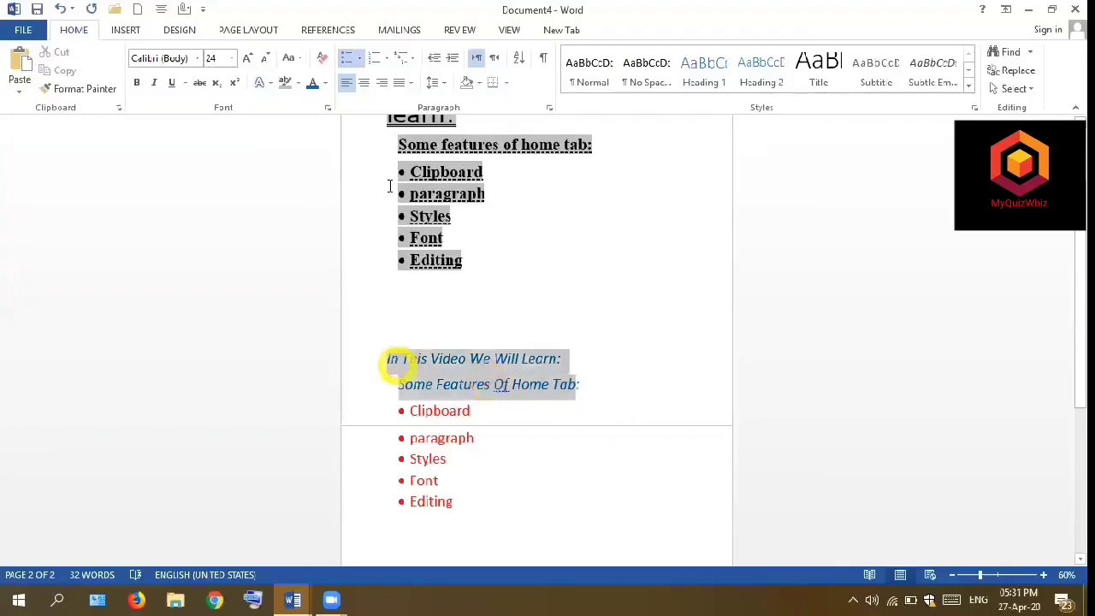
{"action": "left_click", "coordinate": [301, 64]}
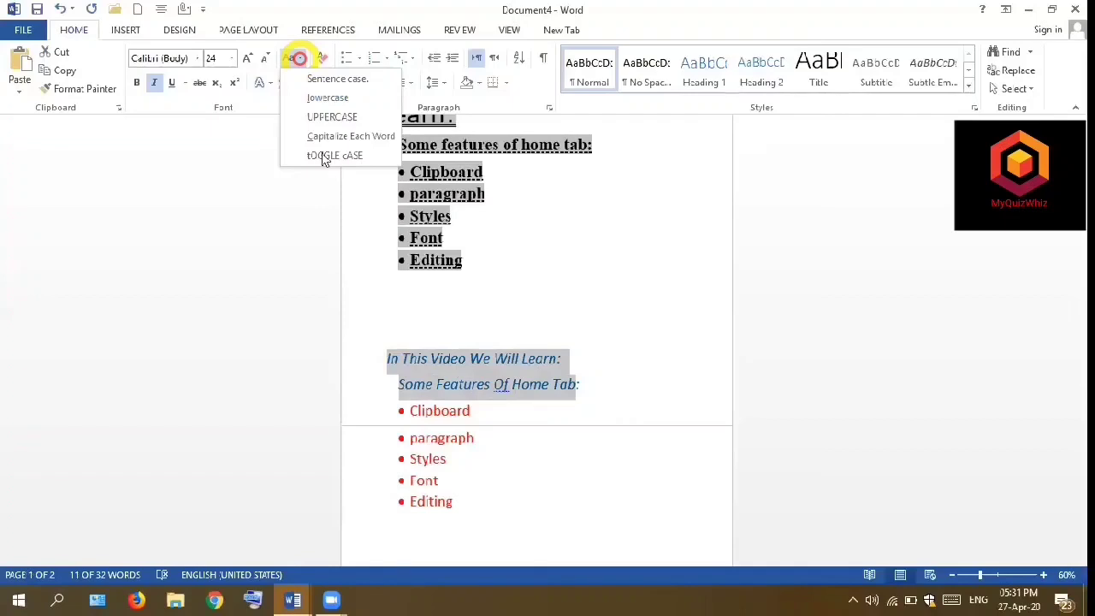
{"action": "left_click", "coordinate": [323, 156]}
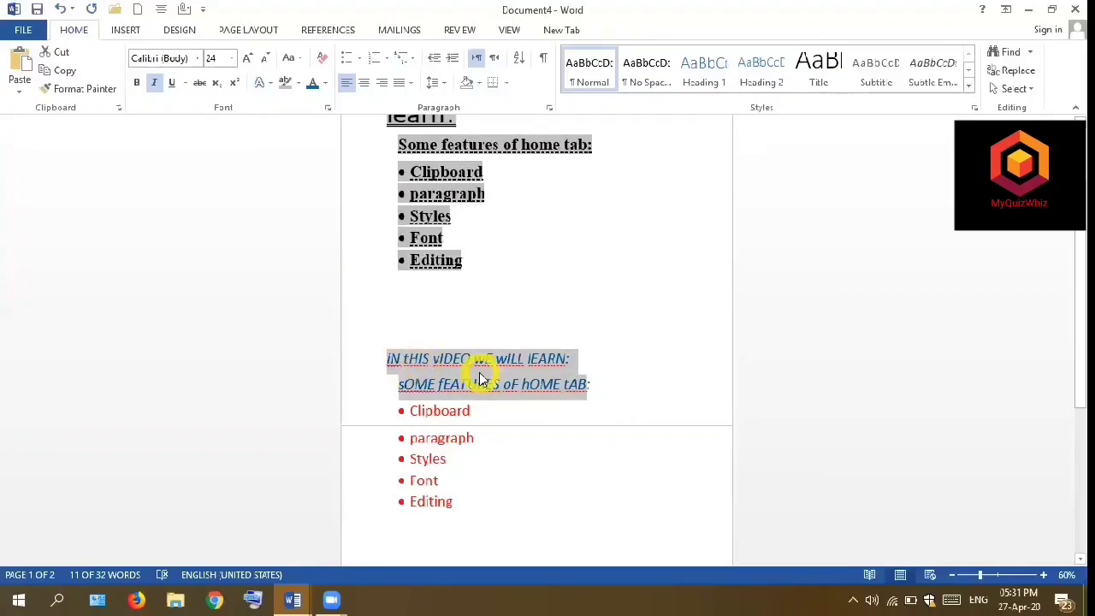
- Open the Change Case options for the two selected blue italic lines
{"action": "left_click", "coordinate": [297, 59]}
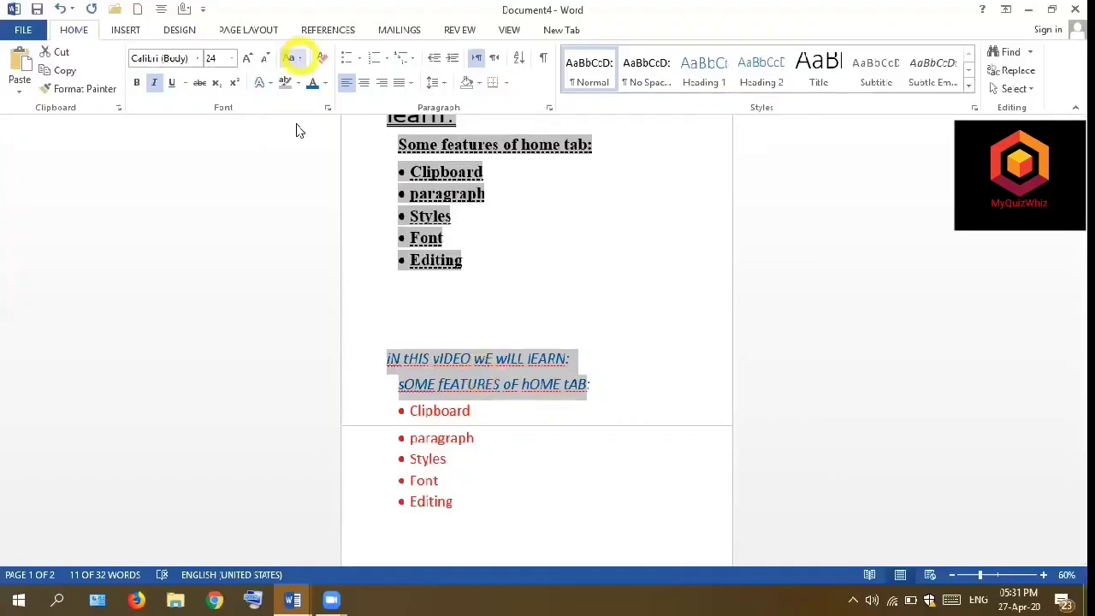